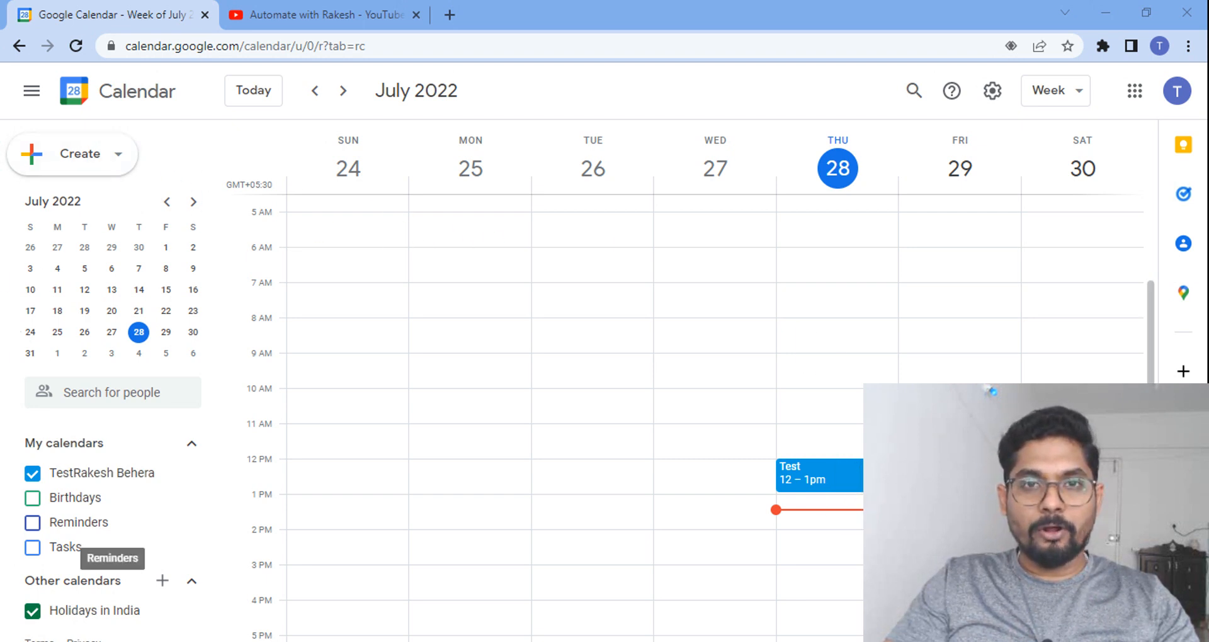
Open the details of the Test event on July 28 to review its guest settings
double_click(842, 480)
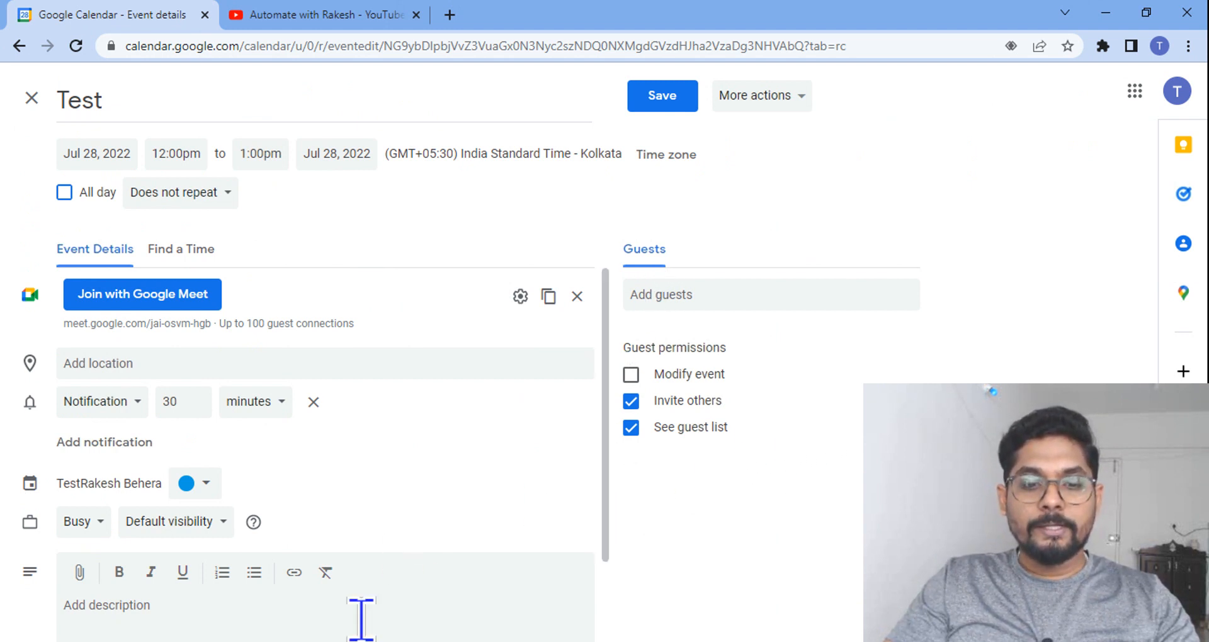
mouse_move(325, 641)
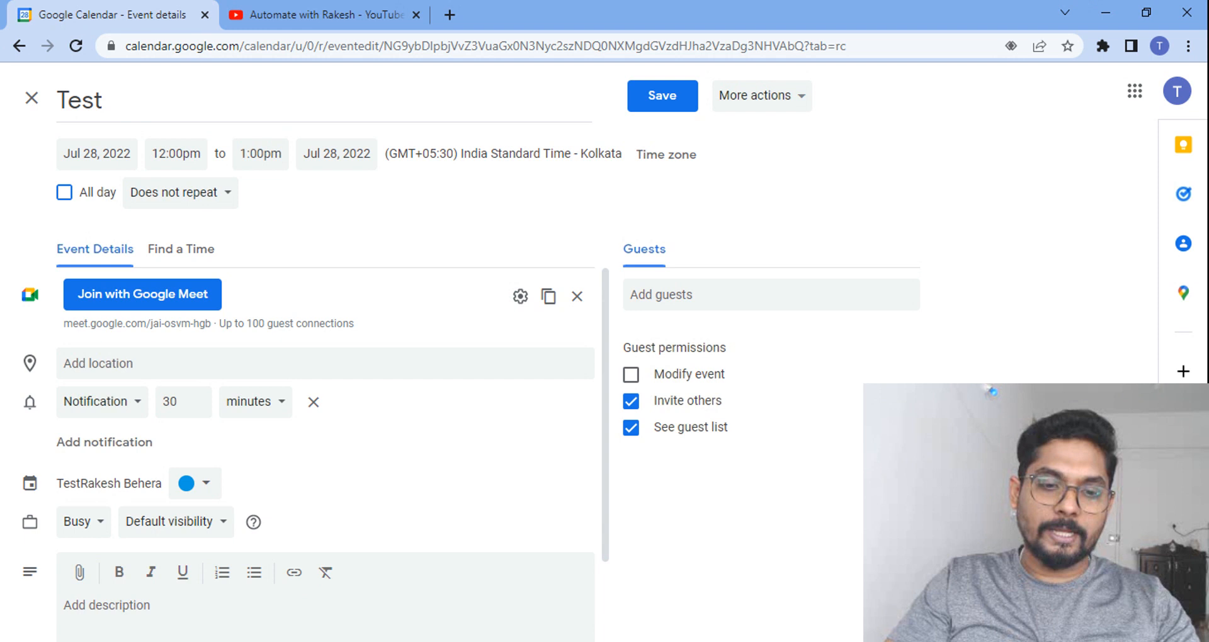
Switch to UiPath Studio and examine the GSuite Application Scope's authentication properties
key("alt+Tab")
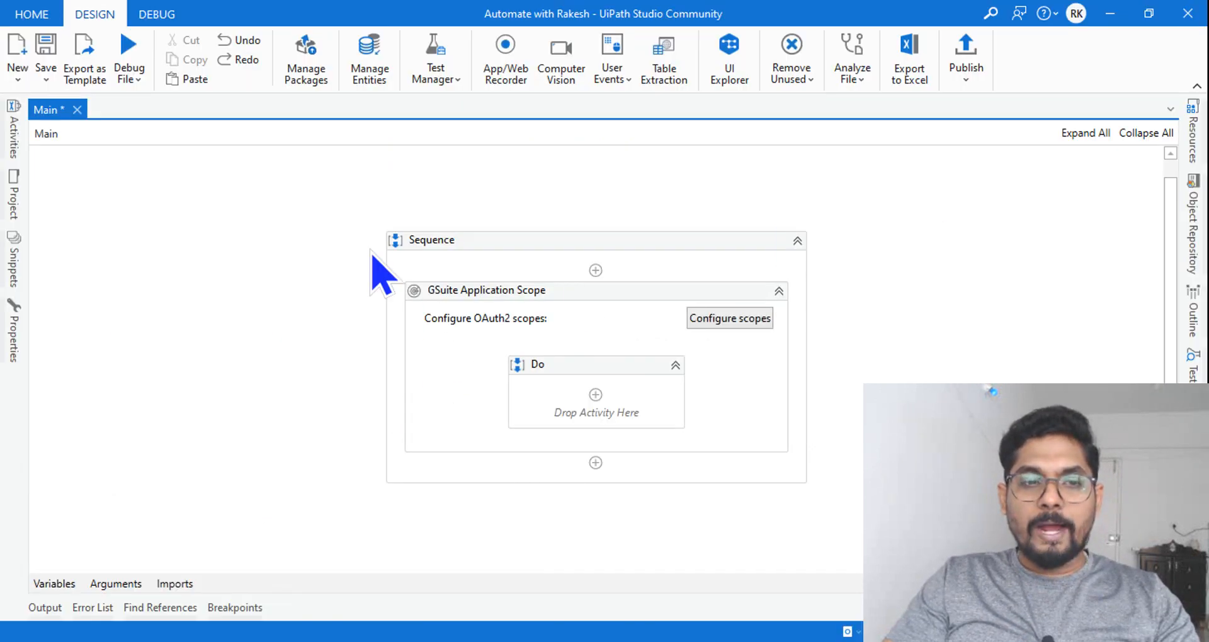
left_click(614, 314)
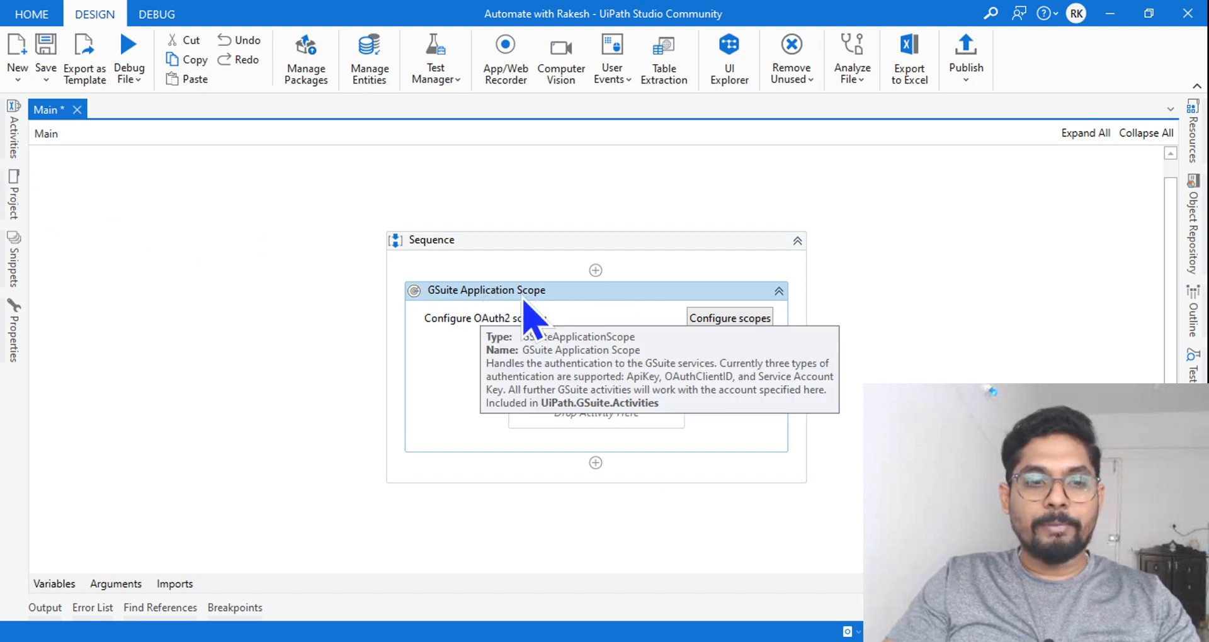
mouse_move(14, 334)
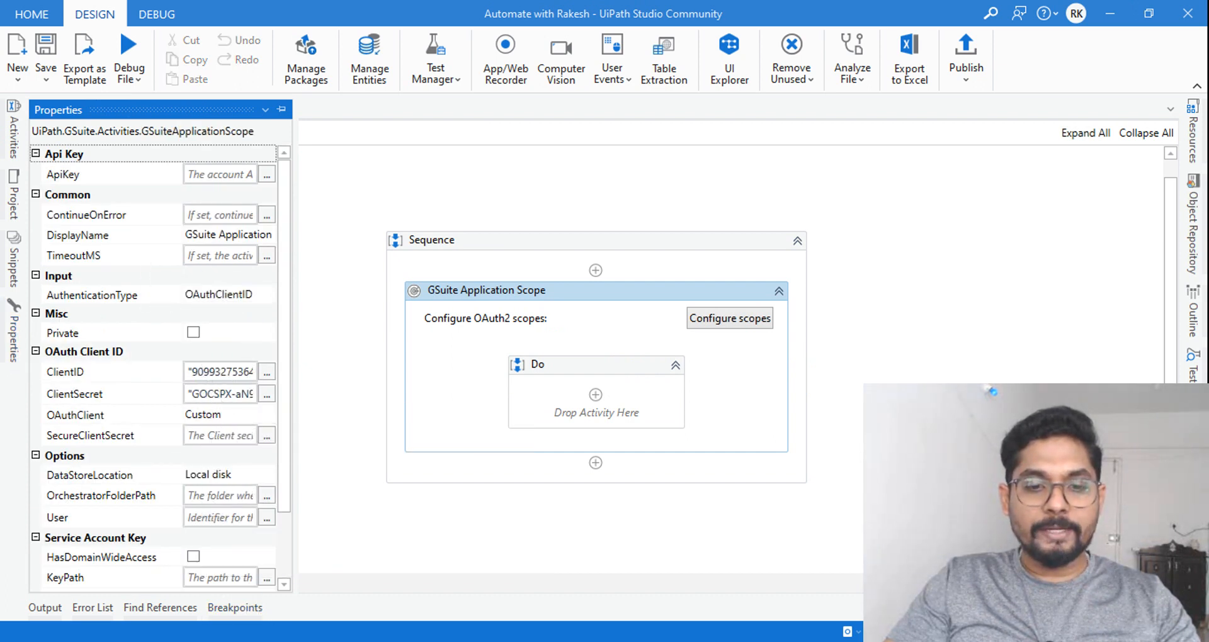
Switch to the browser and look through the YouTube channel's videos for the Google Workspace API setup tutorial
key("alt+Tab")
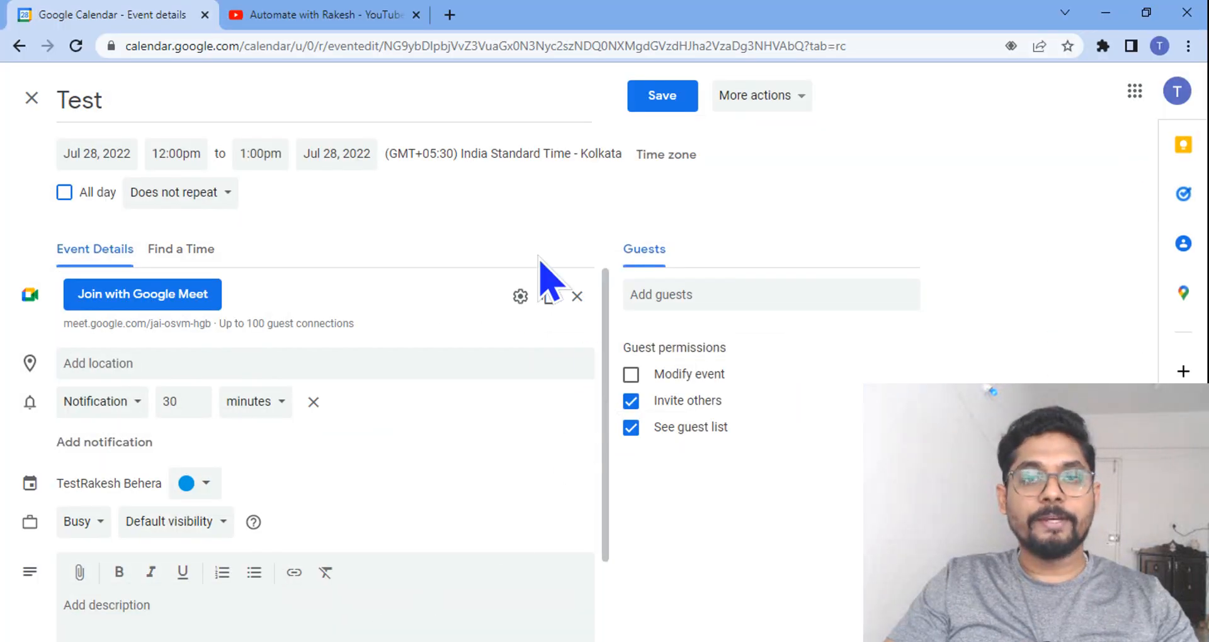
left_click(314, 21)
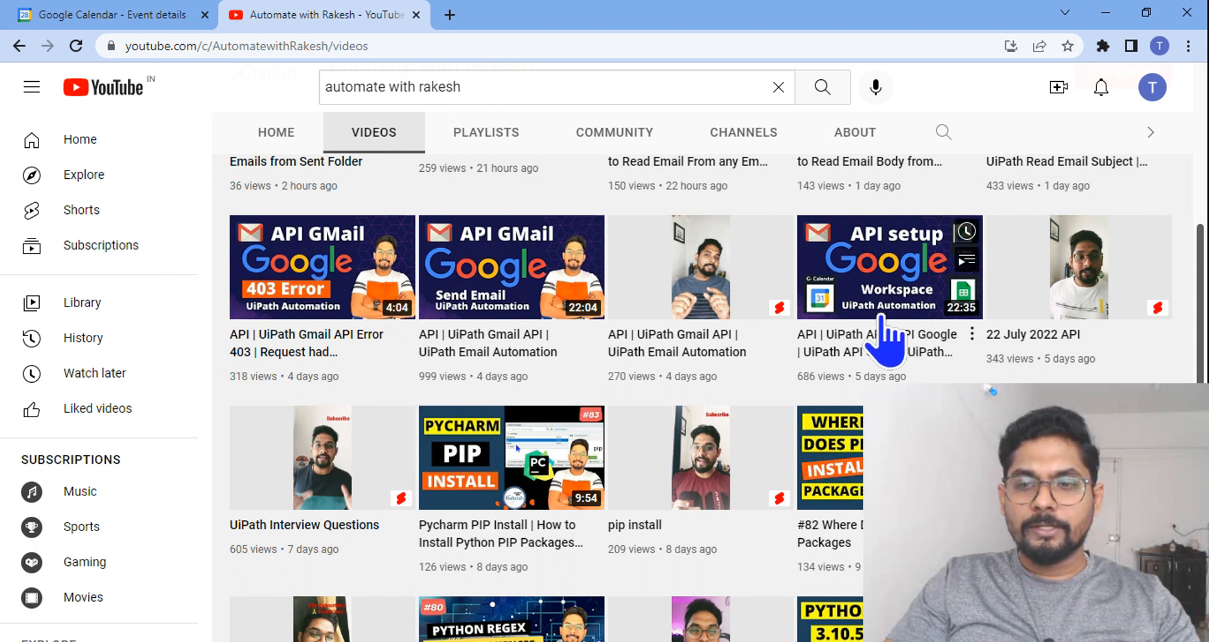
scroll(856, 356, "up", 1)
scroll(882, 296, "down", 1)
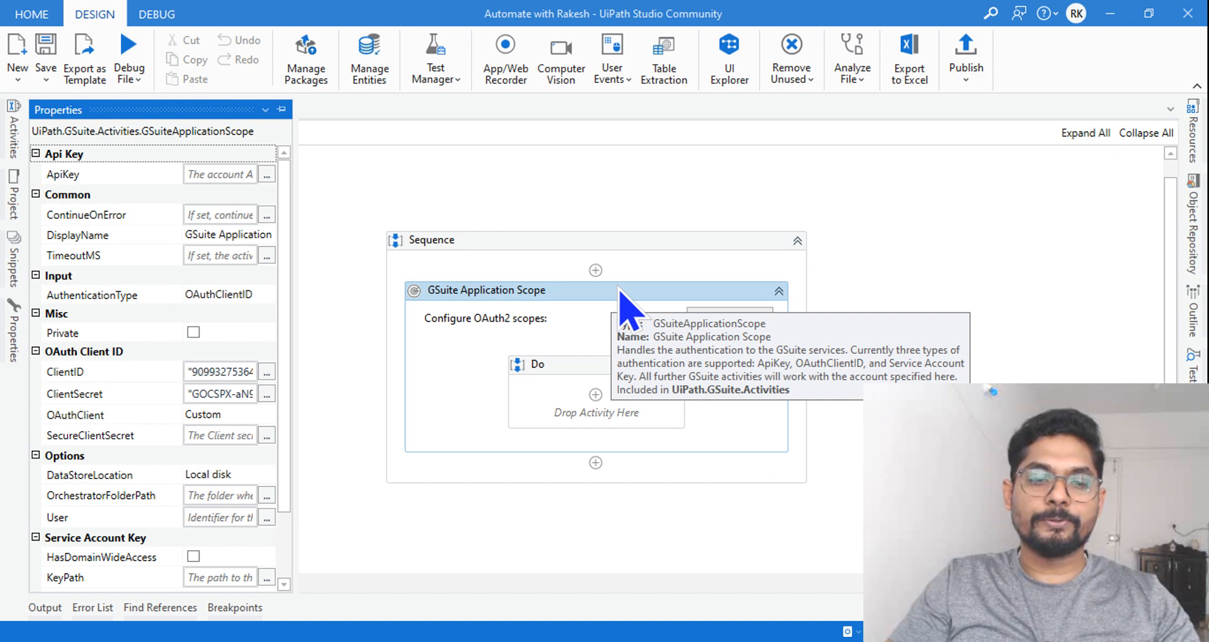
Return to the Test event in Google Calendar and close its details to show the week view
left_click(840, 413)
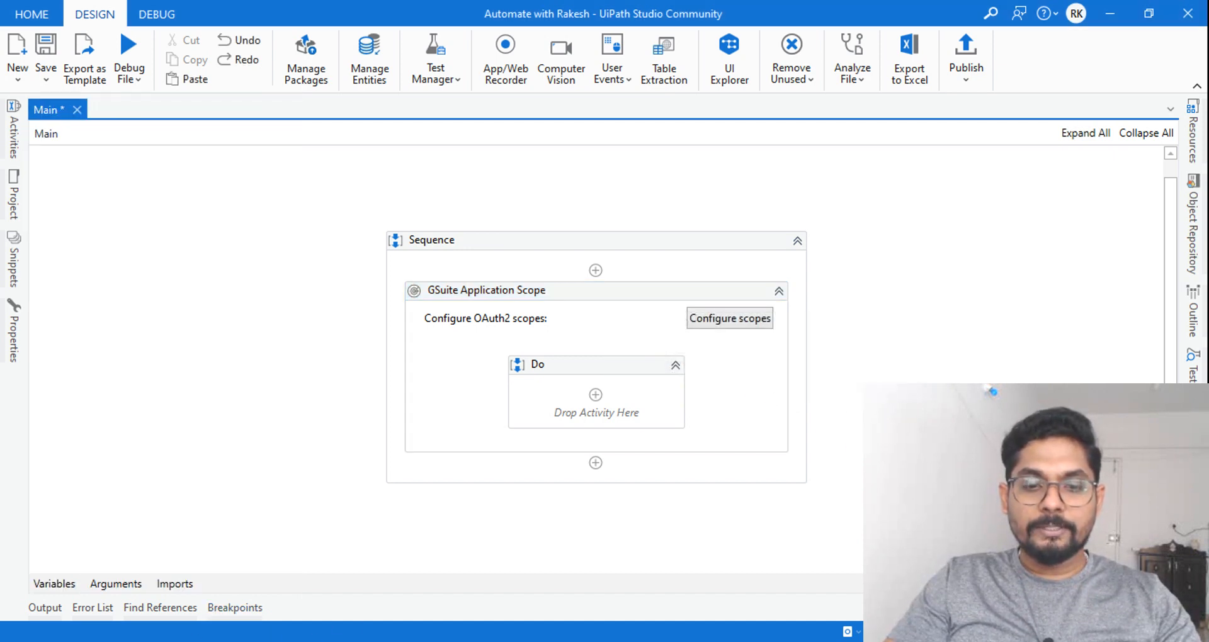
key("alt+Tab")
left_click(138, 20)
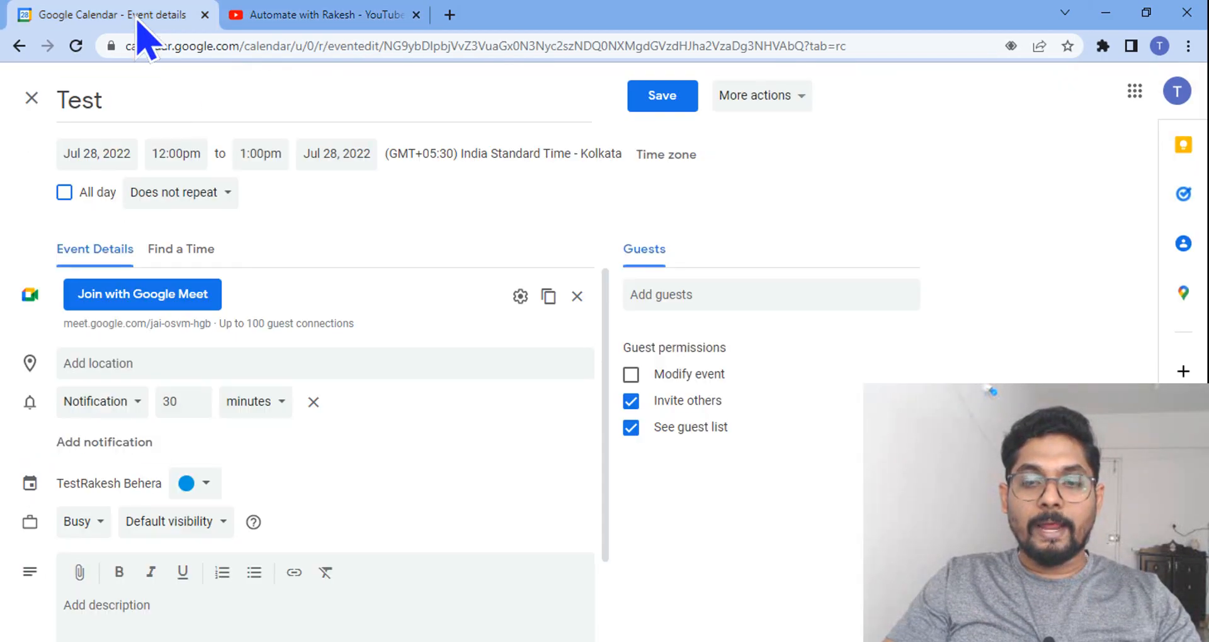
left_click(31, 98)
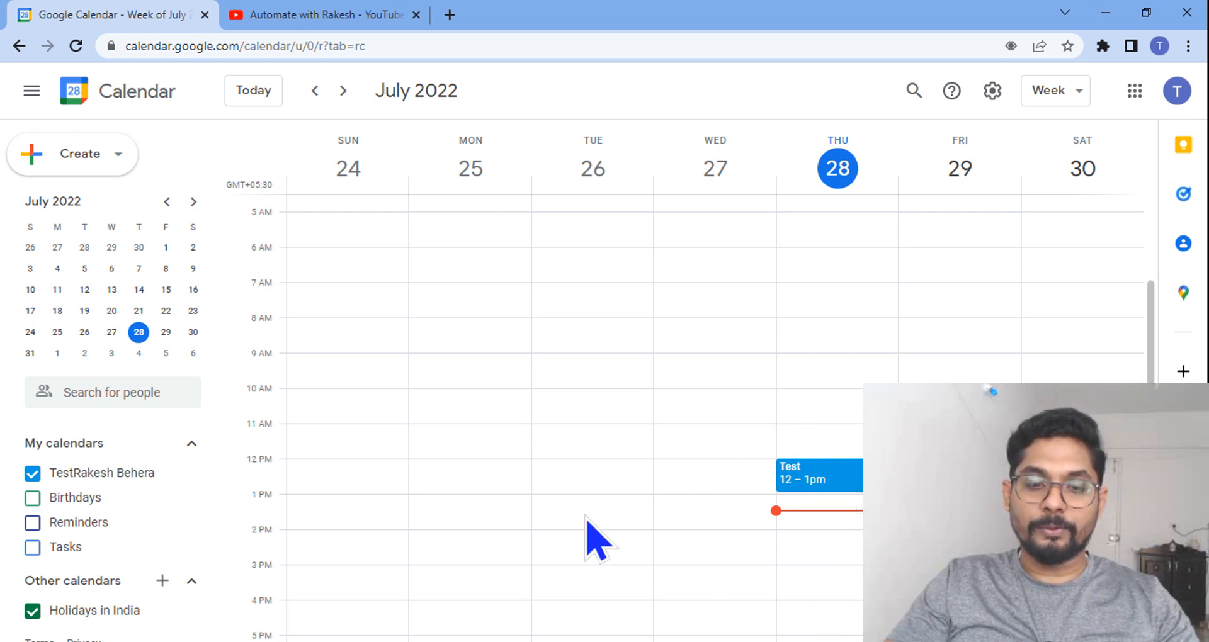
Switch to UiPath Studio and add a Search Events activity inside the GSuite Application Scope's Do sequence
left_click(469, 641)
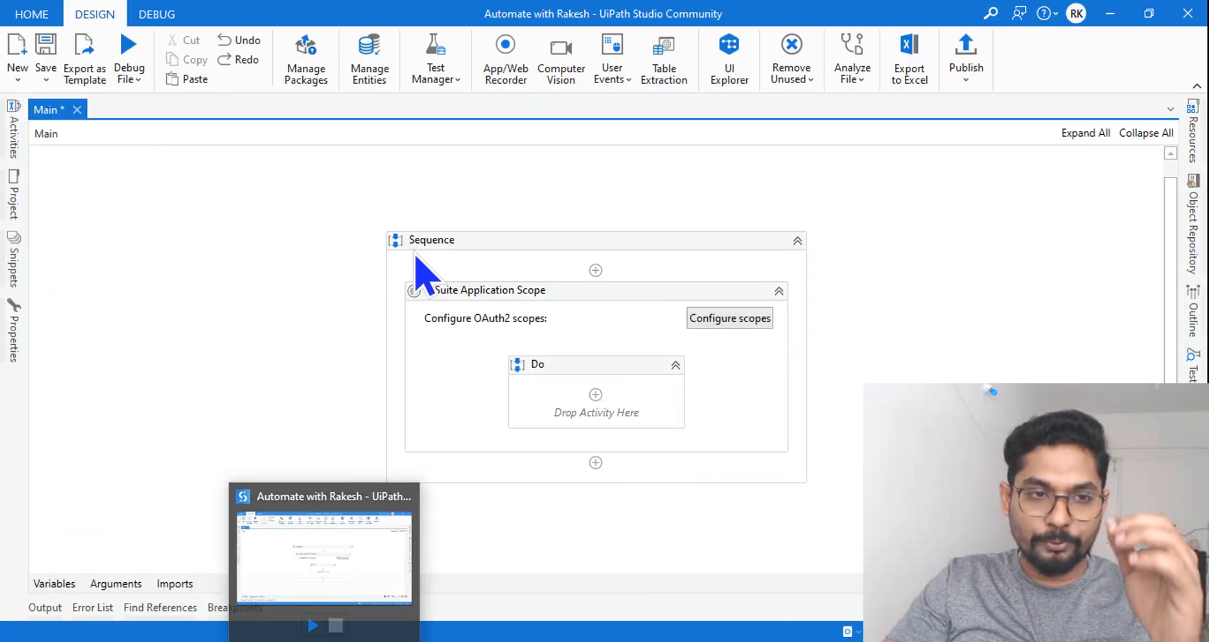
left_click(16, 141)
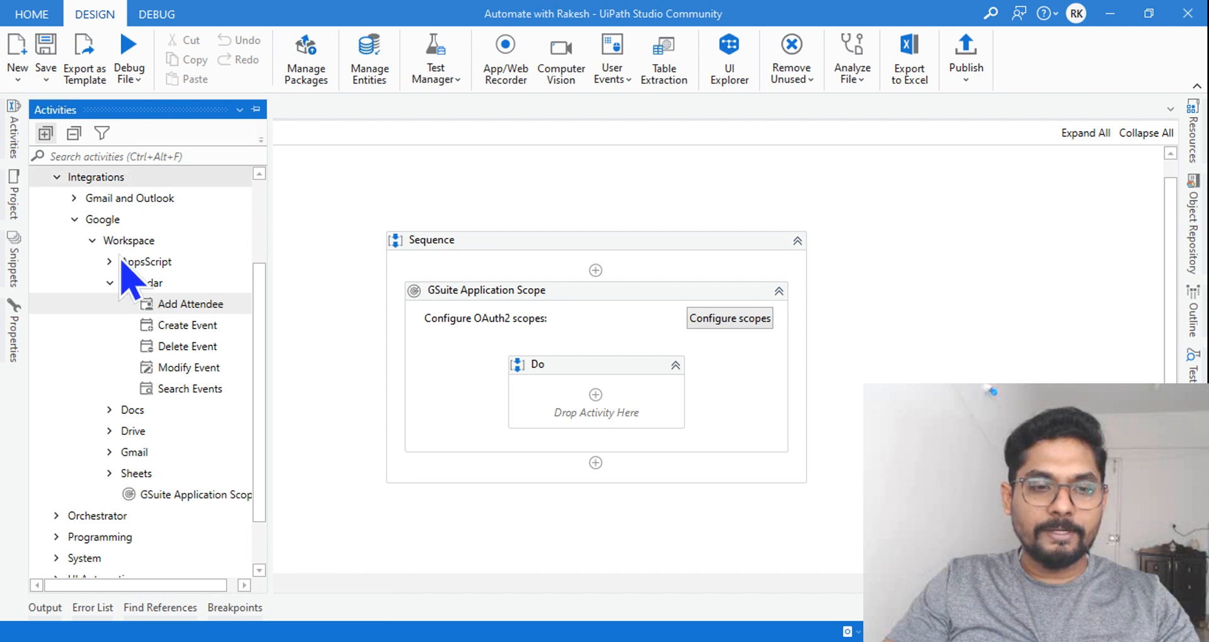
left_click_drag(193, 389, 591, 404)
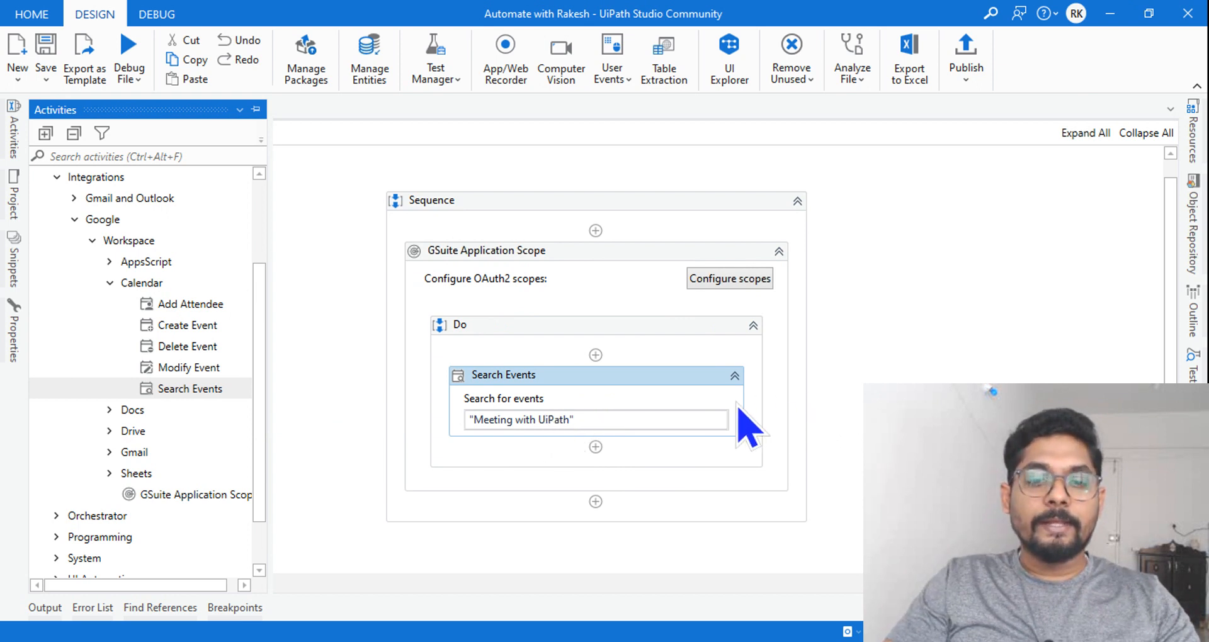
Set the Search Events query to "Test"
left_click(513, 419)
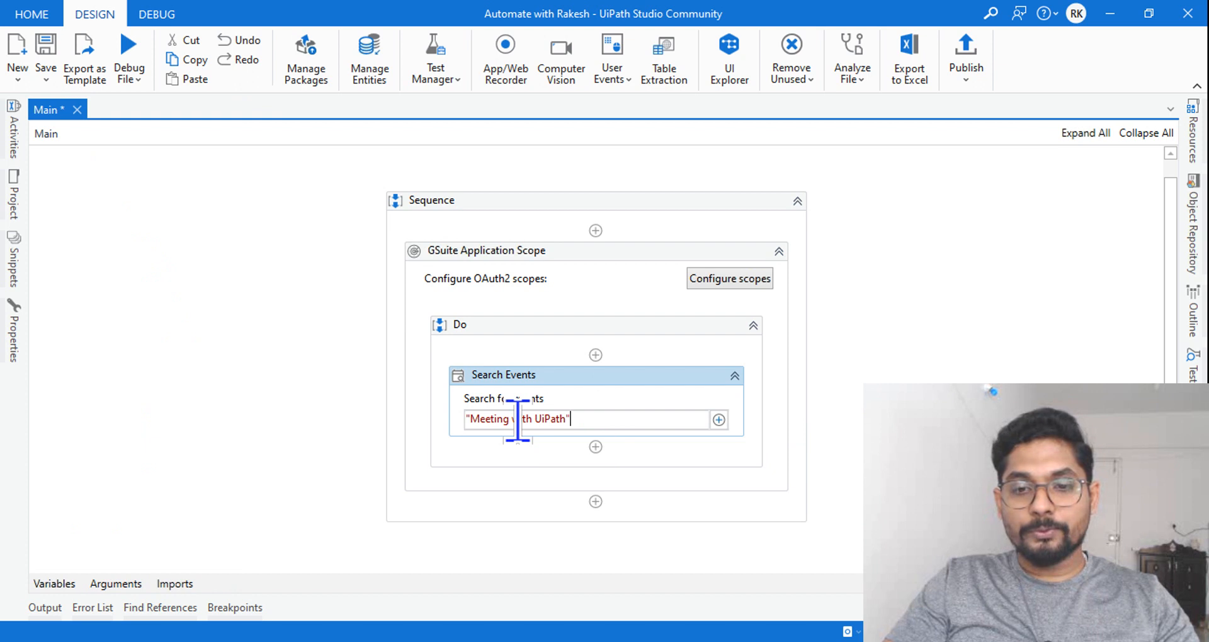
key("ctrl+a")
key("BackSpace")
type("\"T")
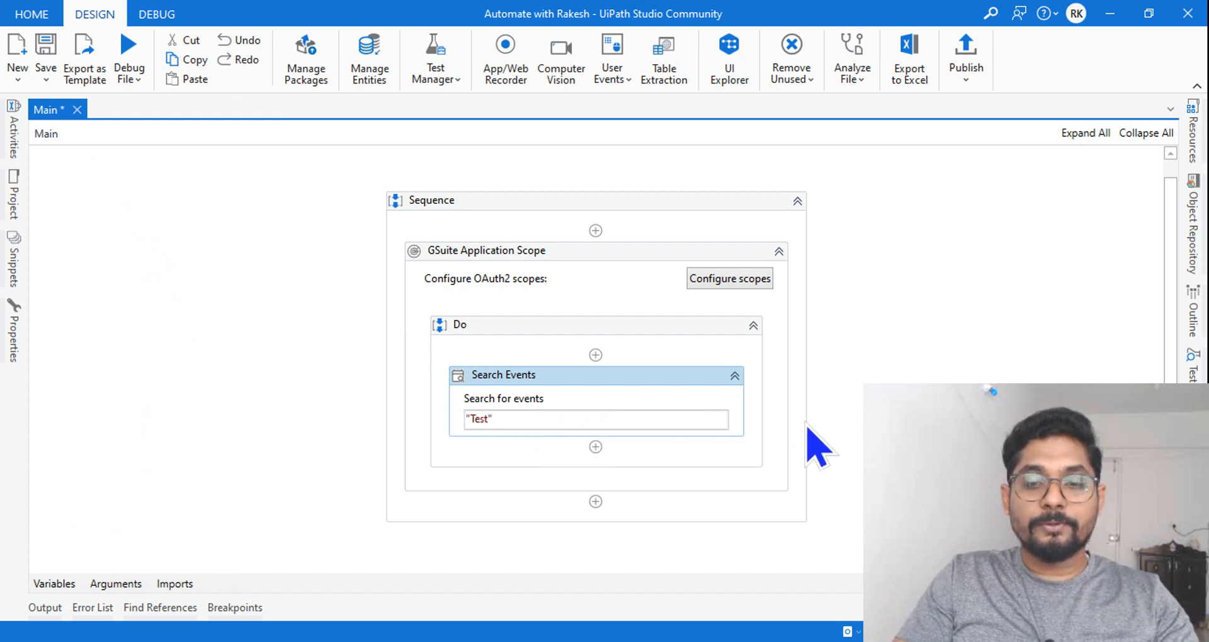
left_click(913, 434)
Store the Search Events activity's ReturnedEvents output in a new variable named events
left_click(578, 380)
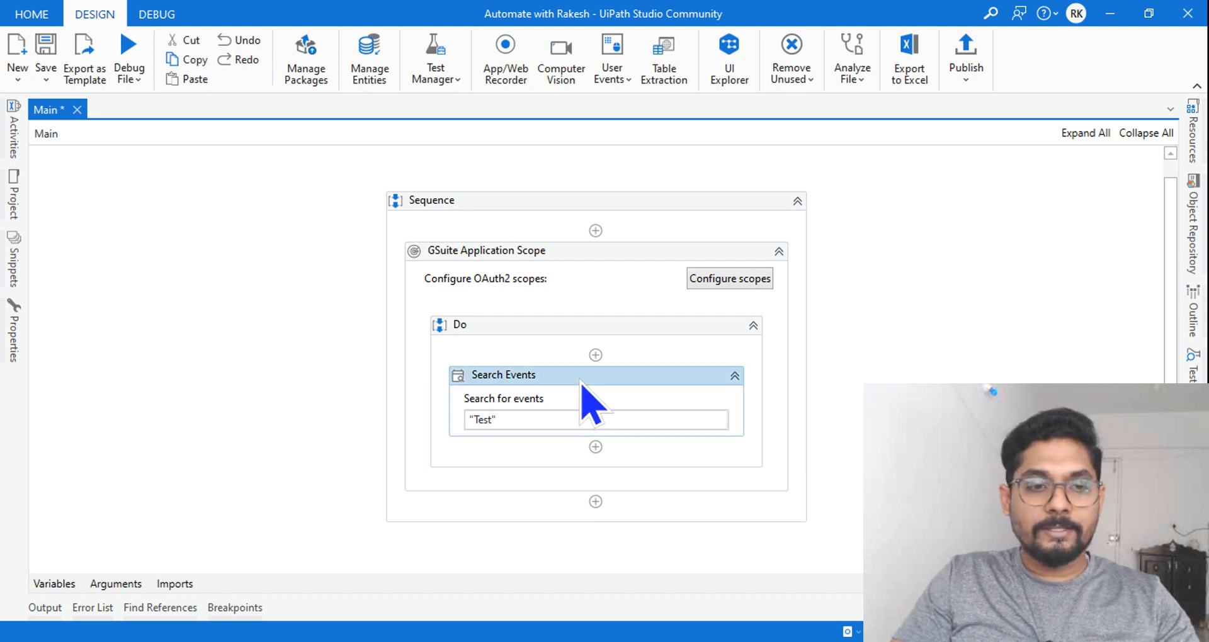
left_click(12, 345)
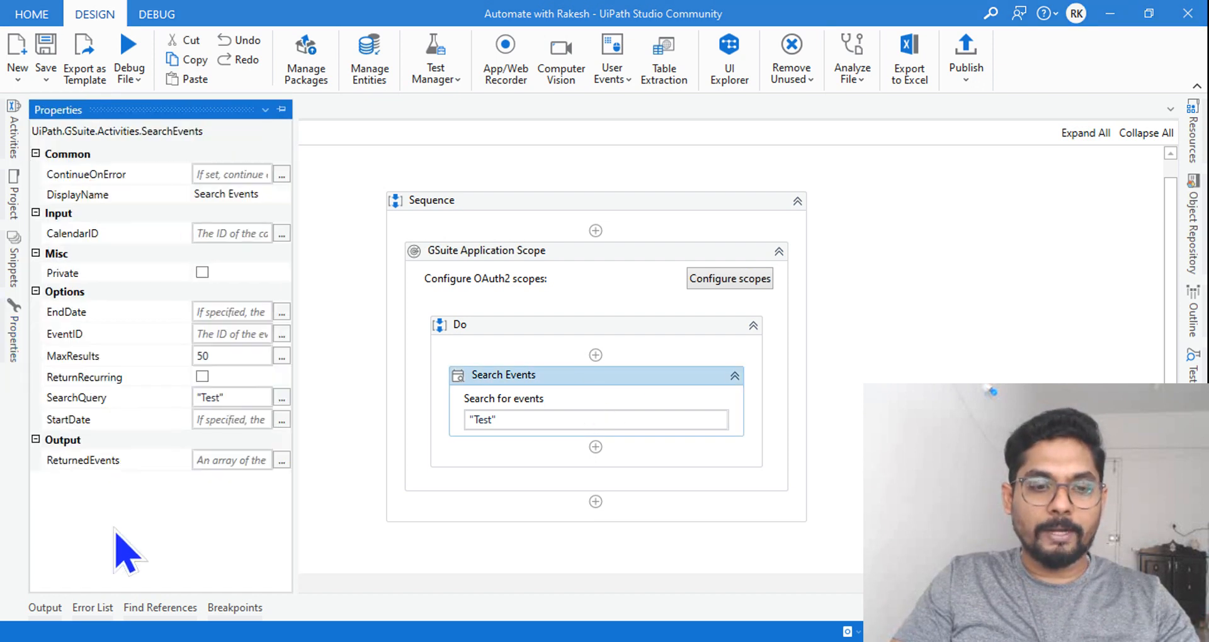
left_click(221, 460)
type("events")
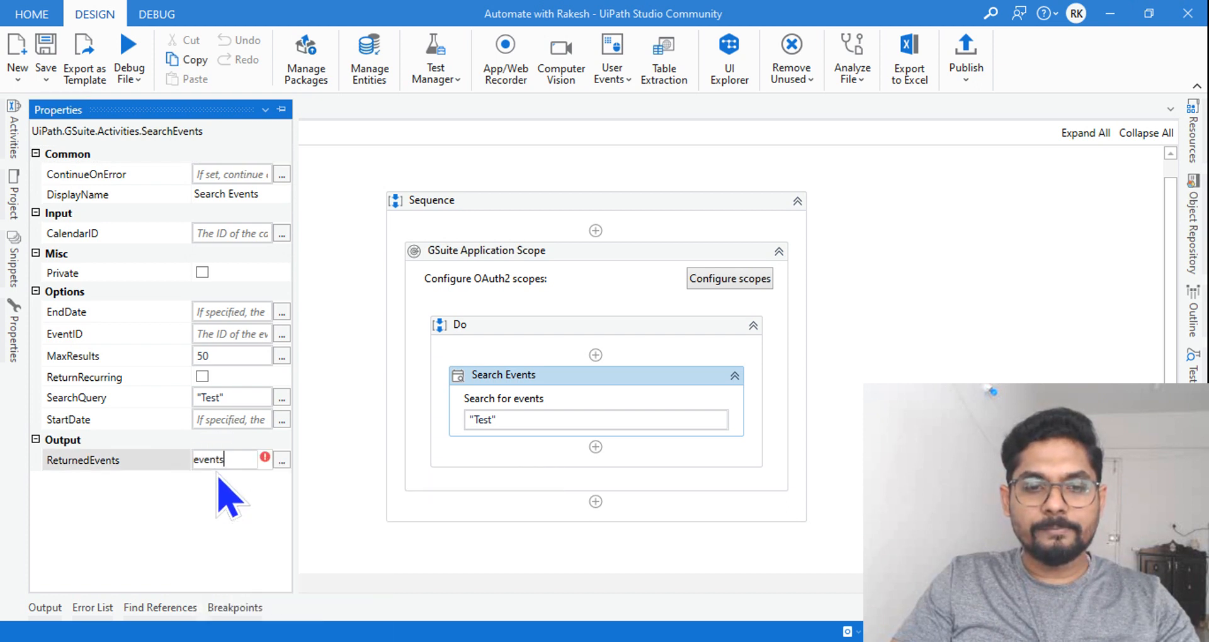
left_click(446, 541)
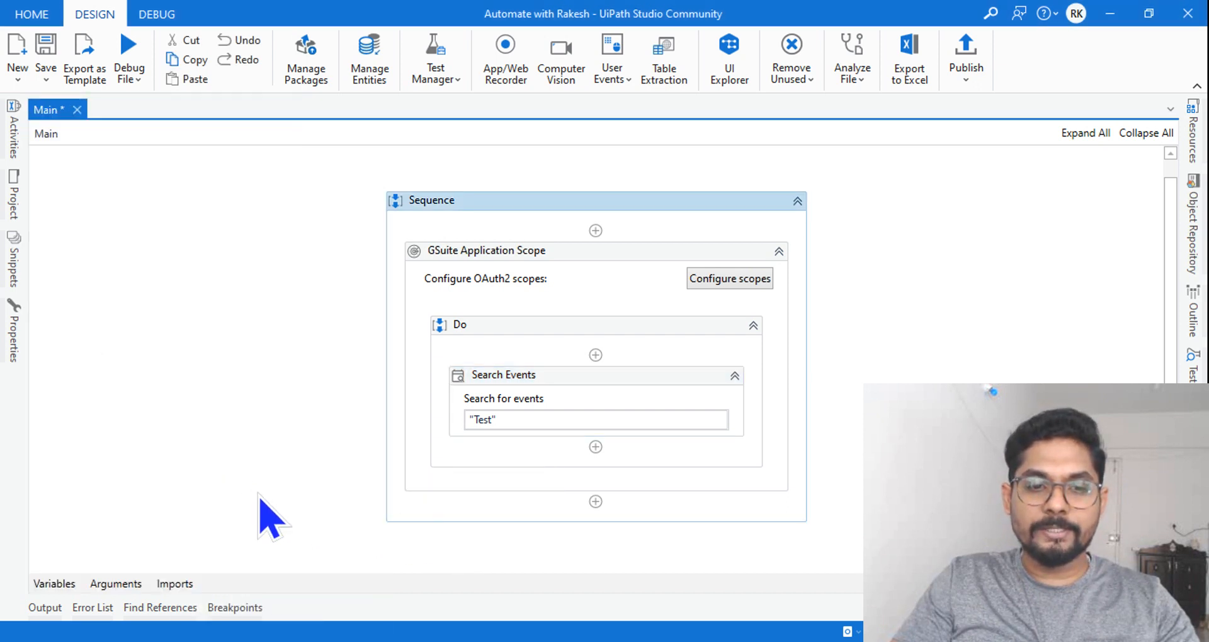
Inspect the type of the events variable in the Do sequence
left_click(54, 584)
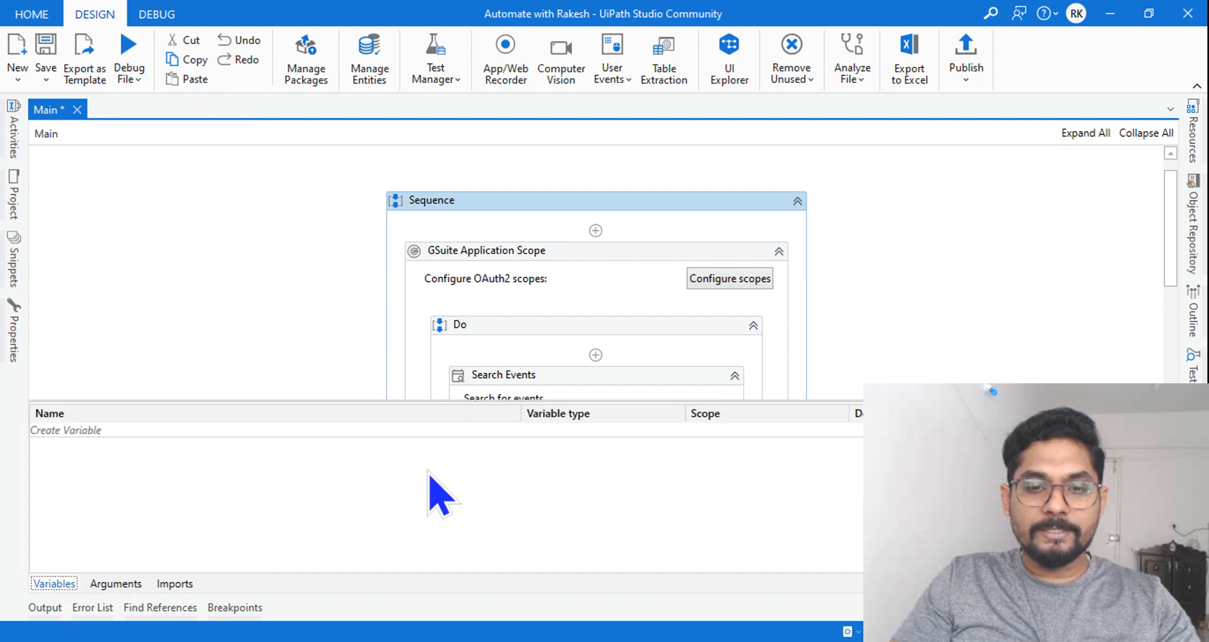
left_click(552, 371)
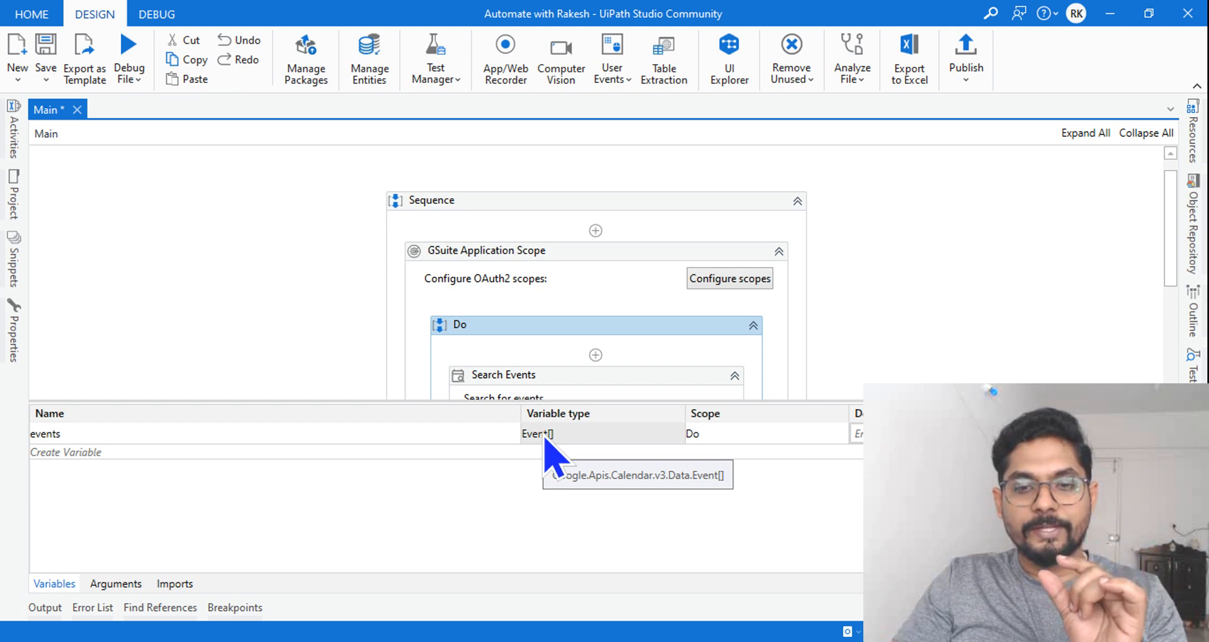
left_click(213, 324)
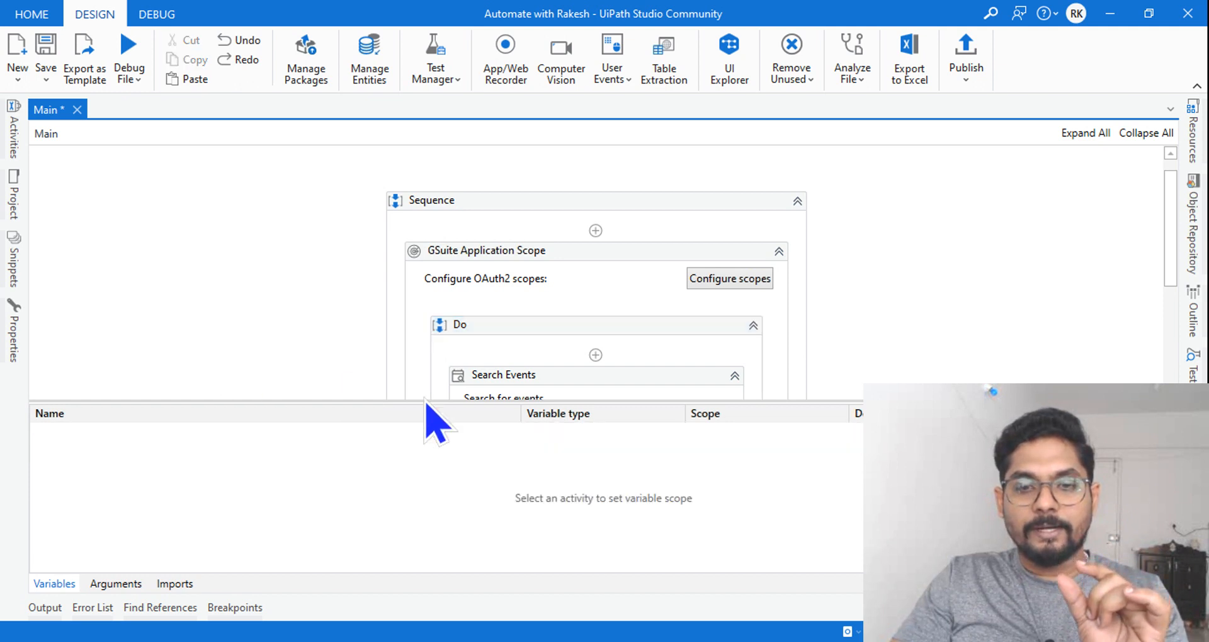
left_click(52, 587)
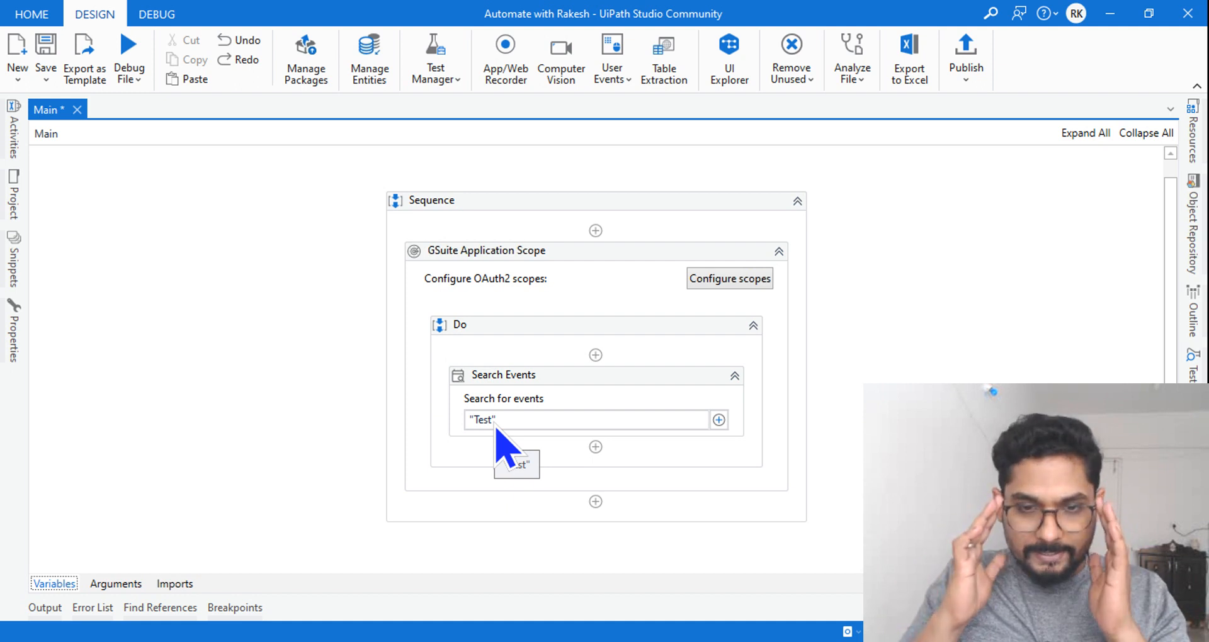
Check the Test event in Google Calendar and return to UiPath Studio to add an Add Attendee activity below Search Events
left_click(370, 641)
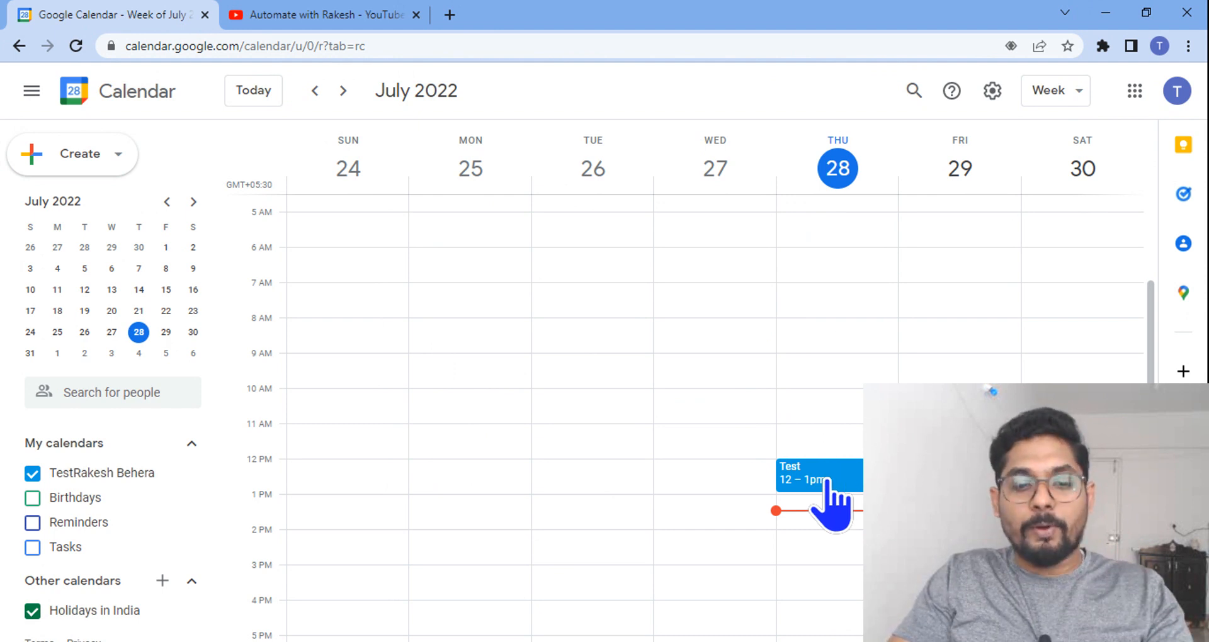
key("alt+Tab")
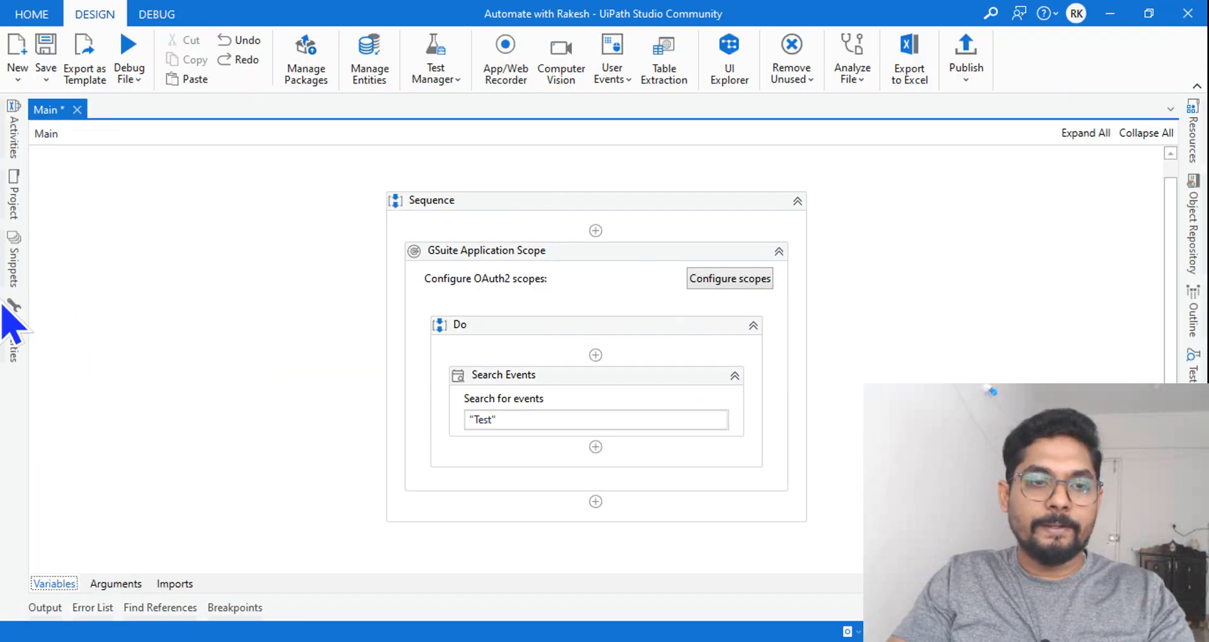
left_click(12, 138)
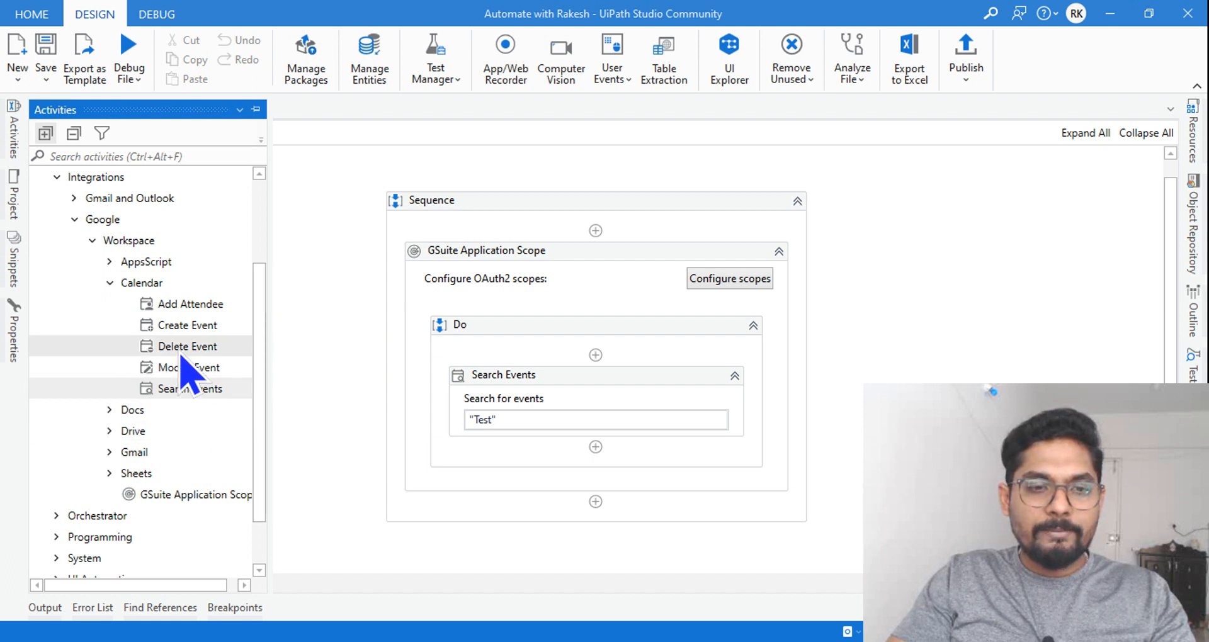
left_click_drag(189, 304, 595, 449)
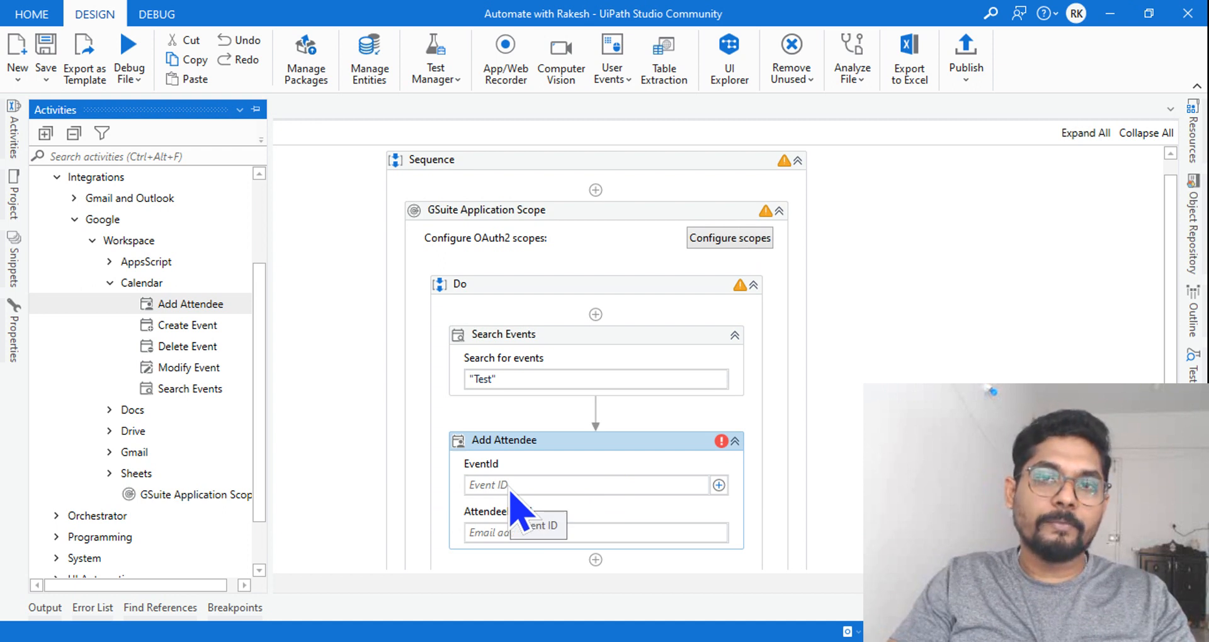
Set the Add Attendee activity's EventId to events(0).Id
left_click(508, 485)
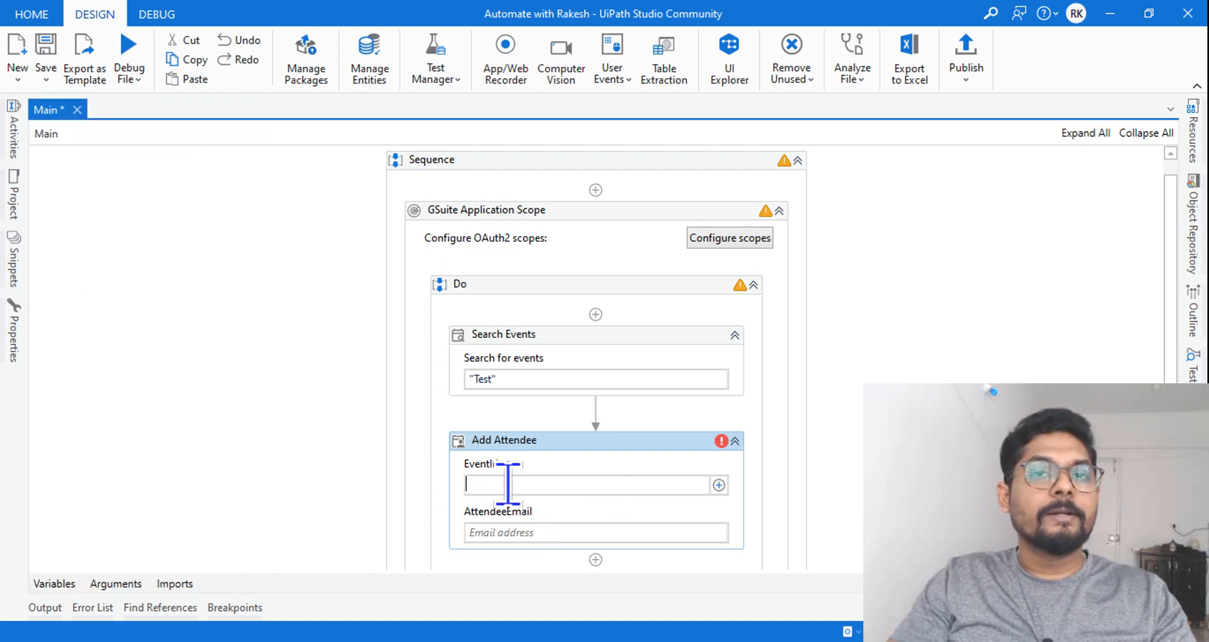
type("eve")
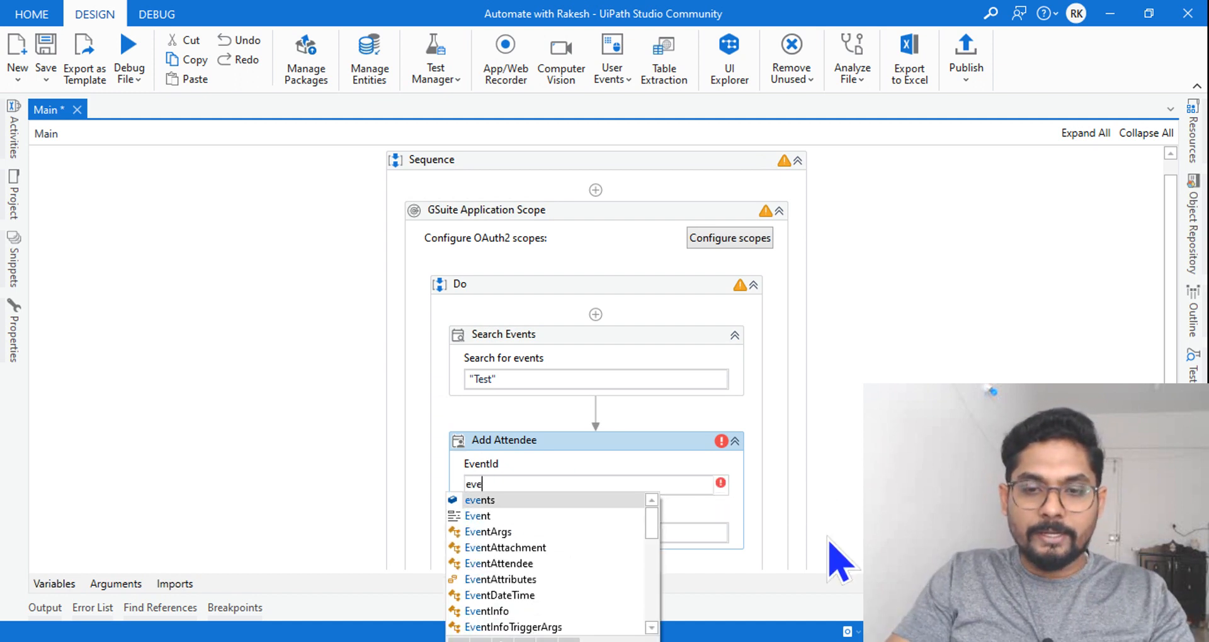
double_click(492, 504)
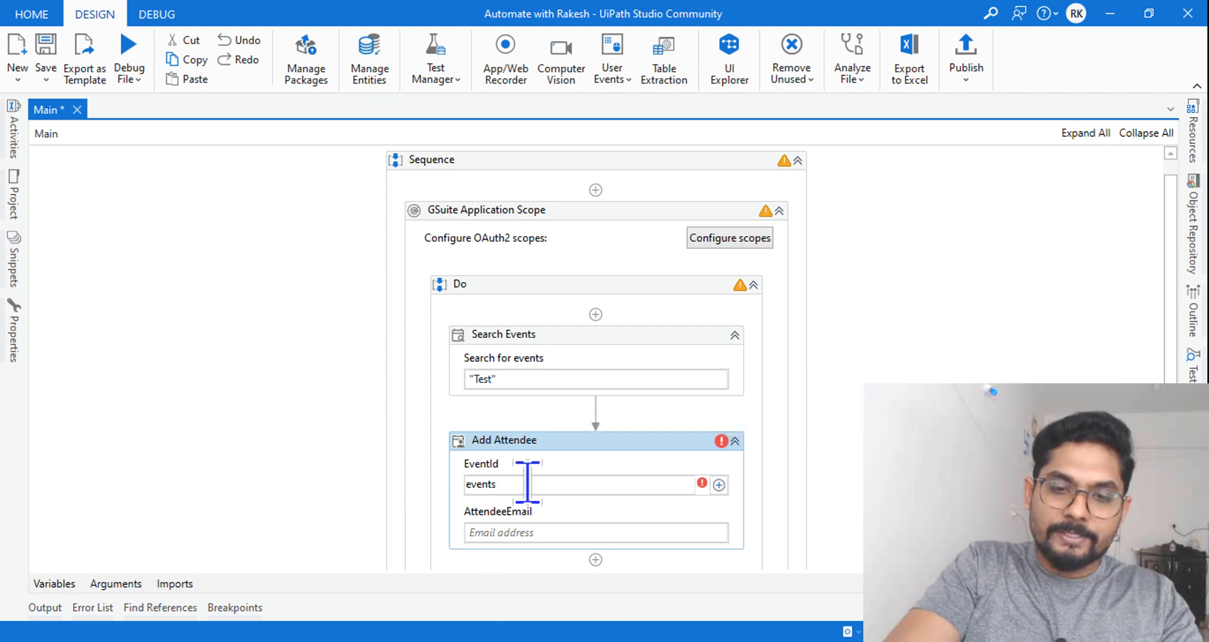
type("(0")
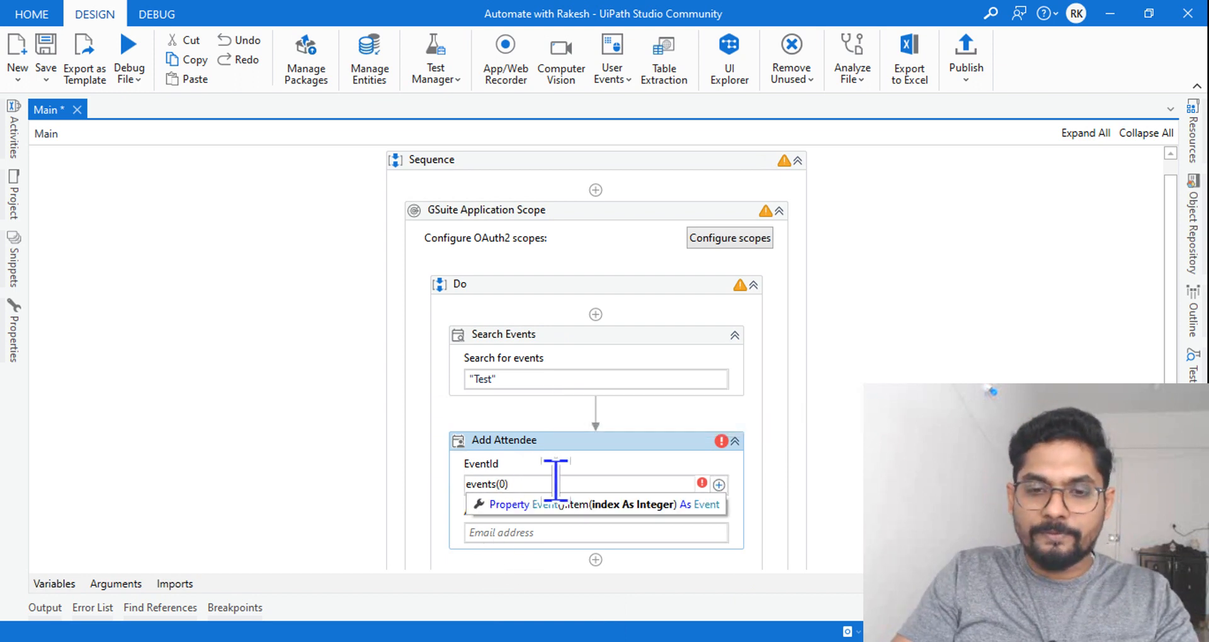
type(")")
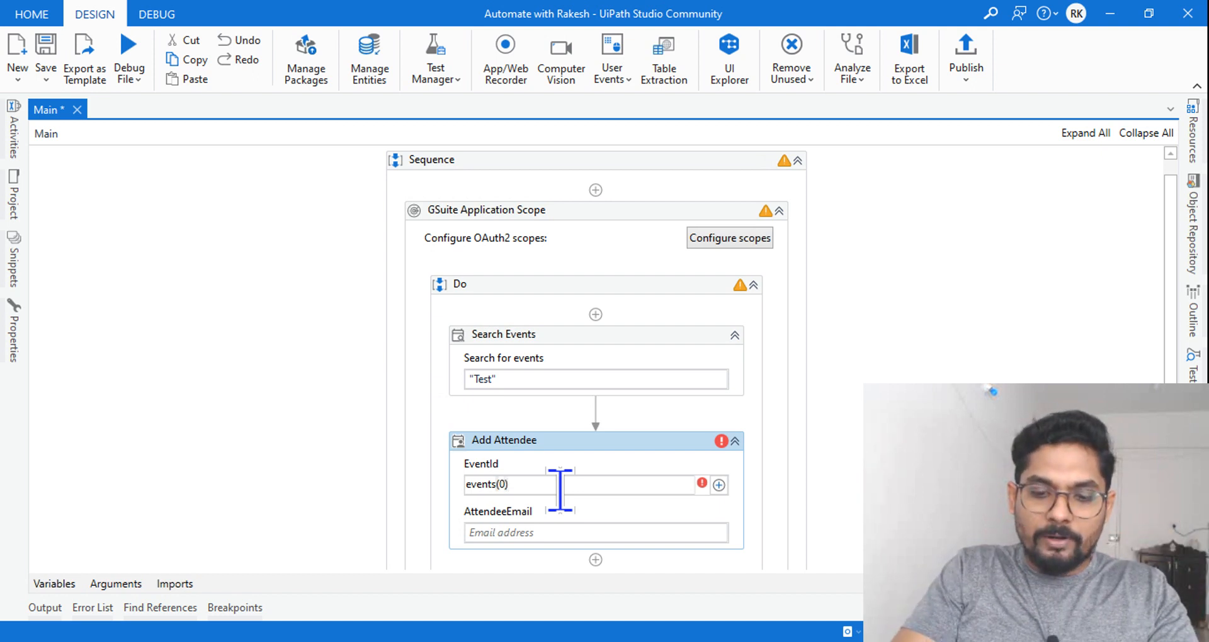
type(".Id")
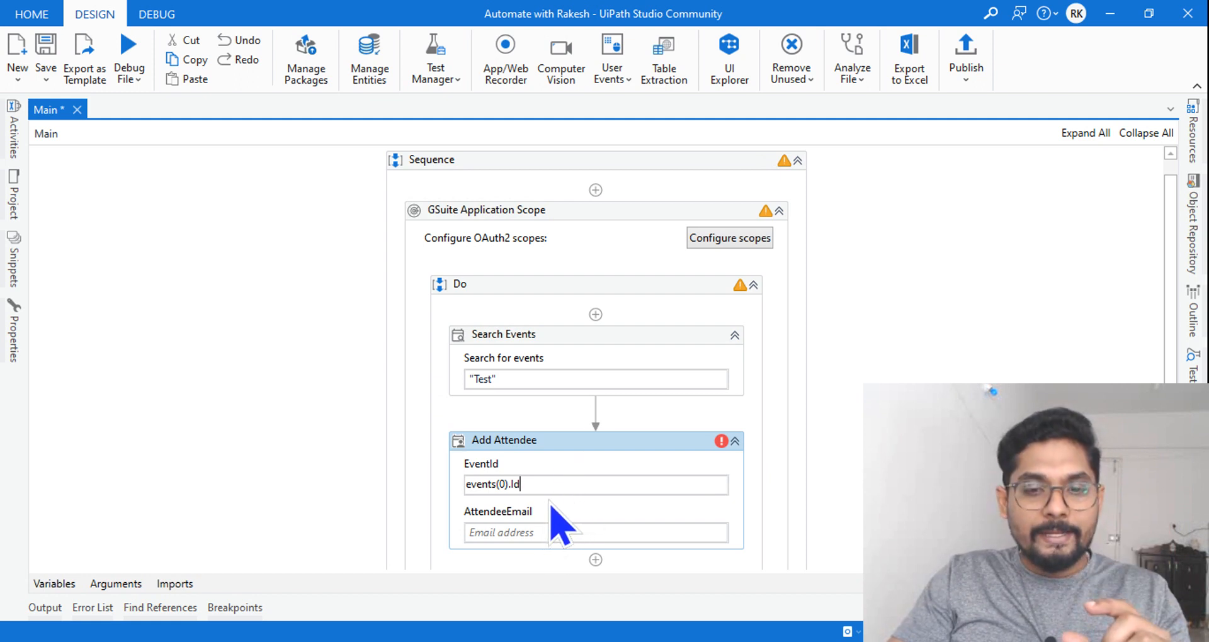
Set the Add Attendee activity's AttendeeEmail to the attendee's quoted email address and save the workflow
left_click(540, 533)
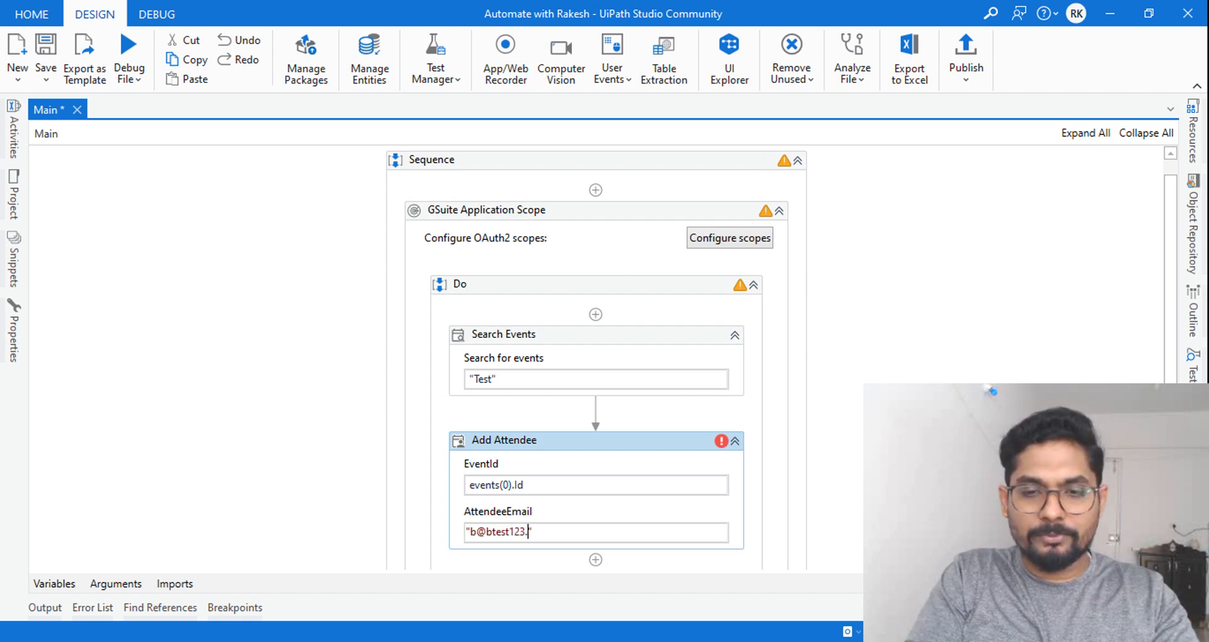
type("m")
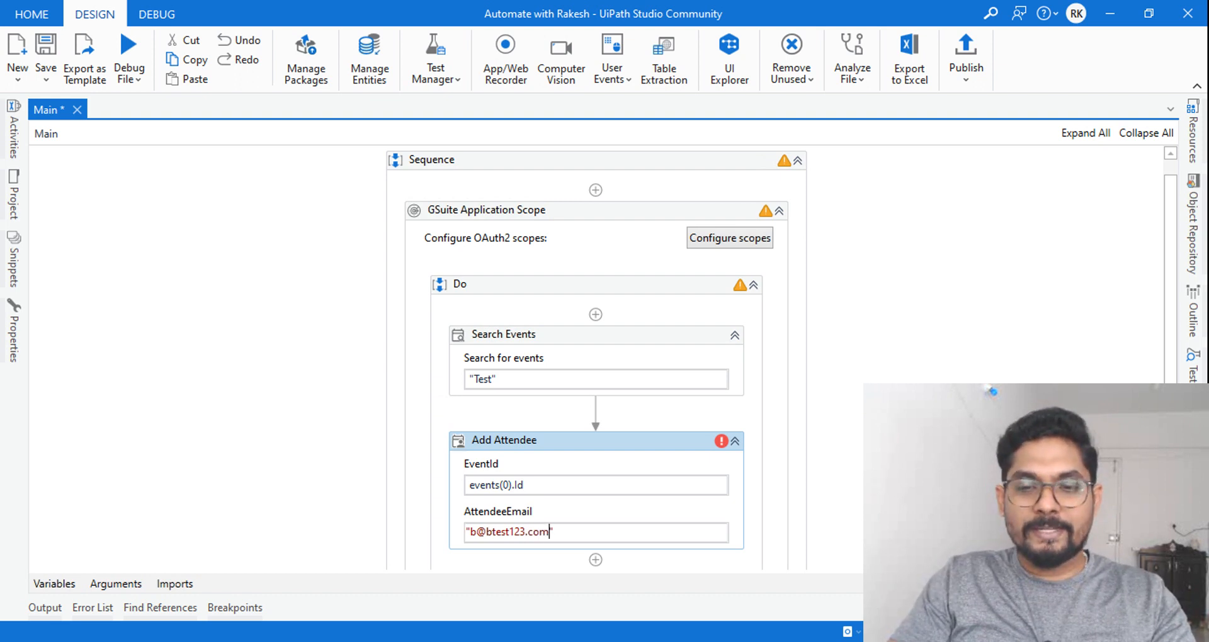
left_click(750, 530)
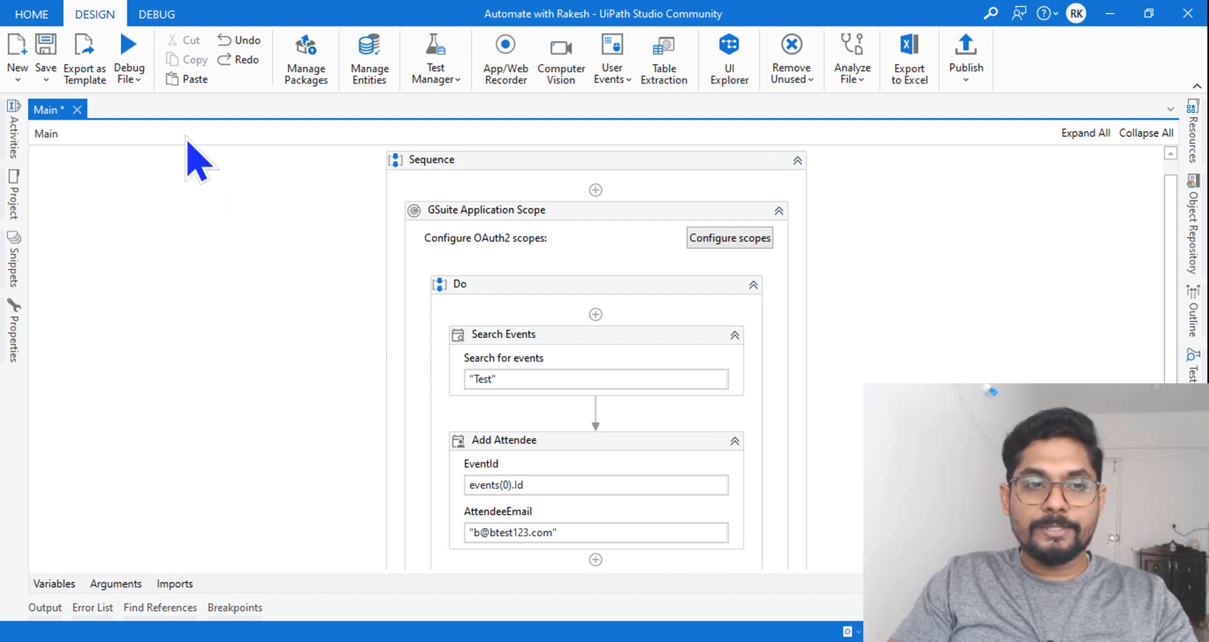
left_click(45, 45)
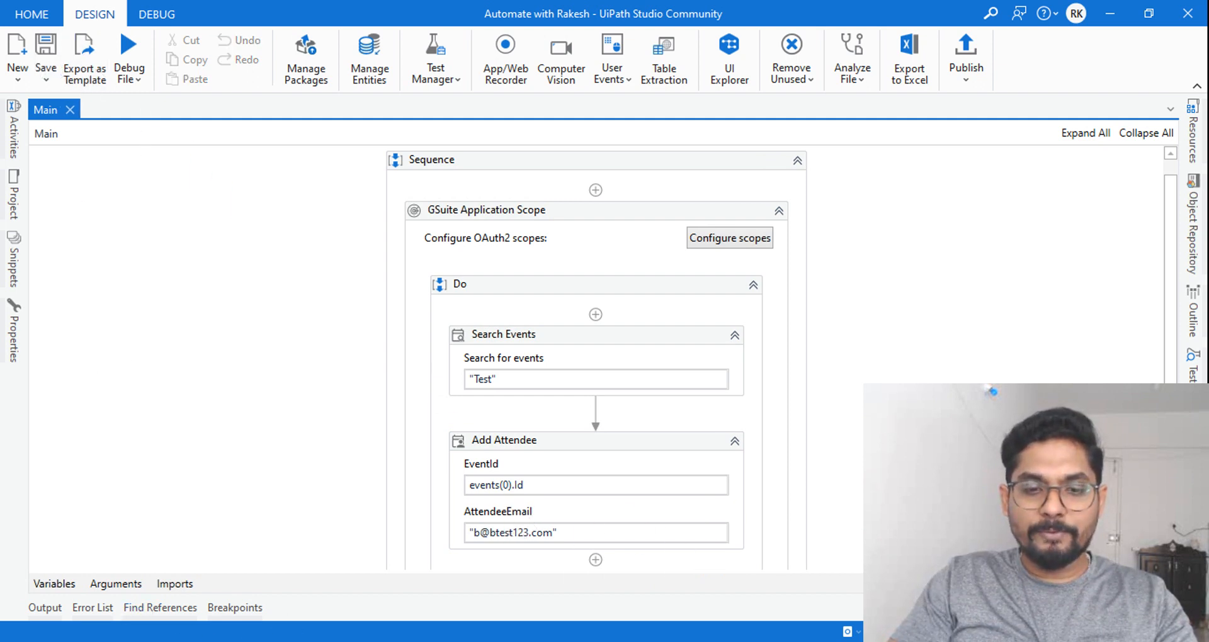
Switch to Google Calendar, open the Test event to check its guests, and return to UiPath Studio
key("alt+Tab")
left_click(836, 480)
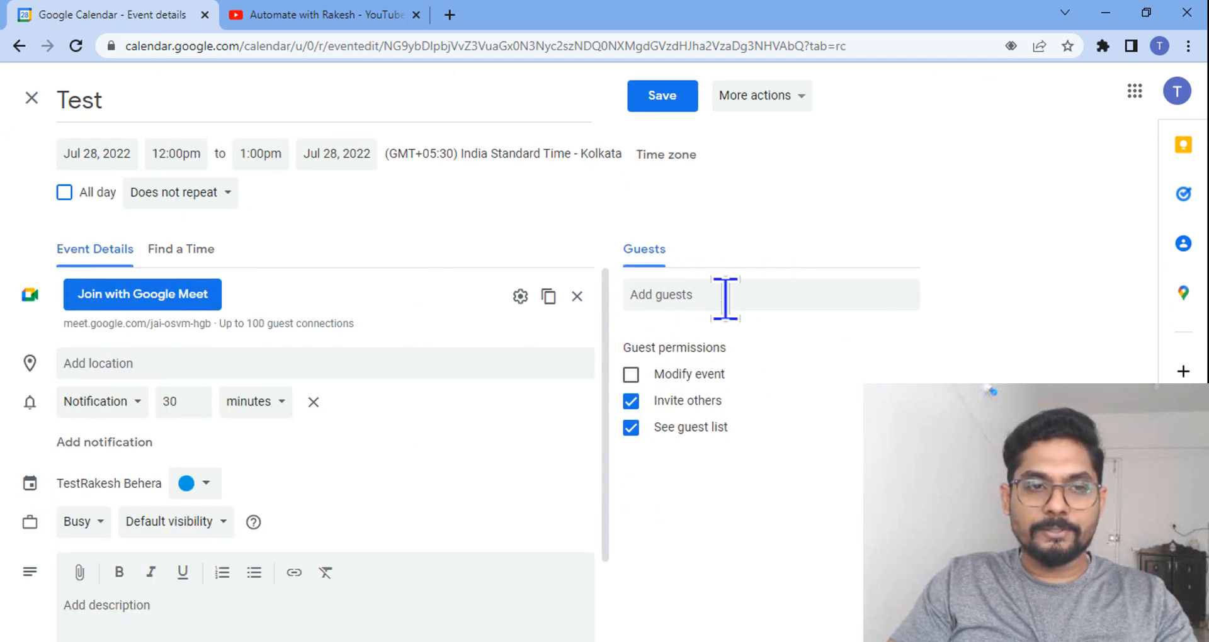
key("alt+Tab")
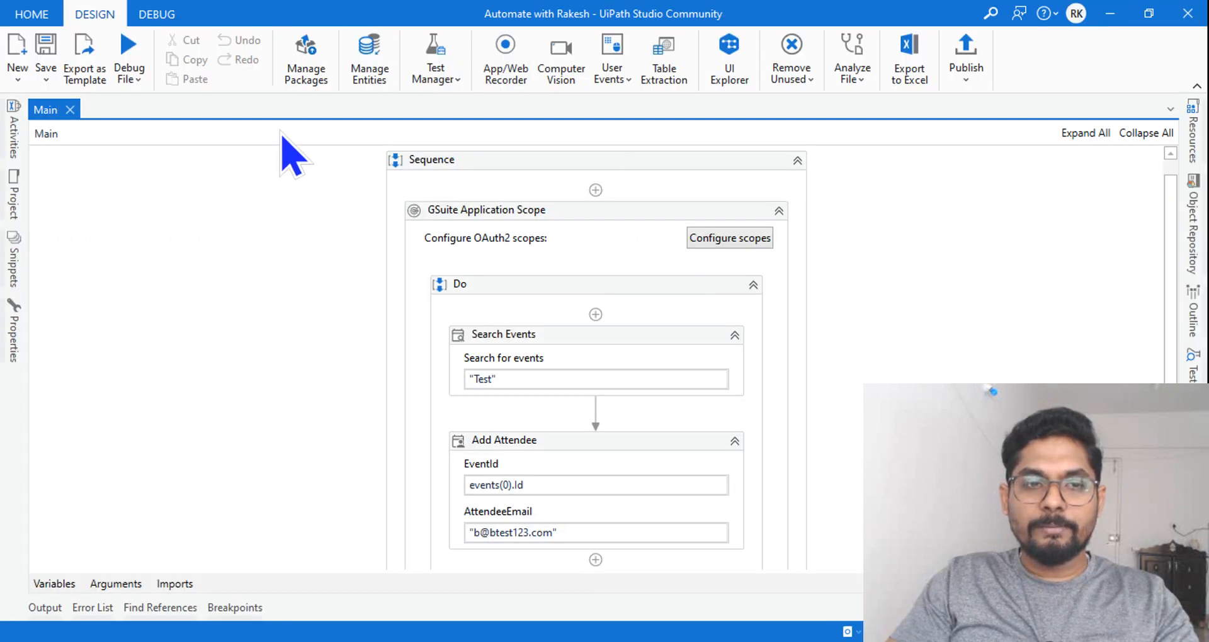
Run the Automate with Rakesh project without debugging and inspect its execution output
left_click(134, 79)
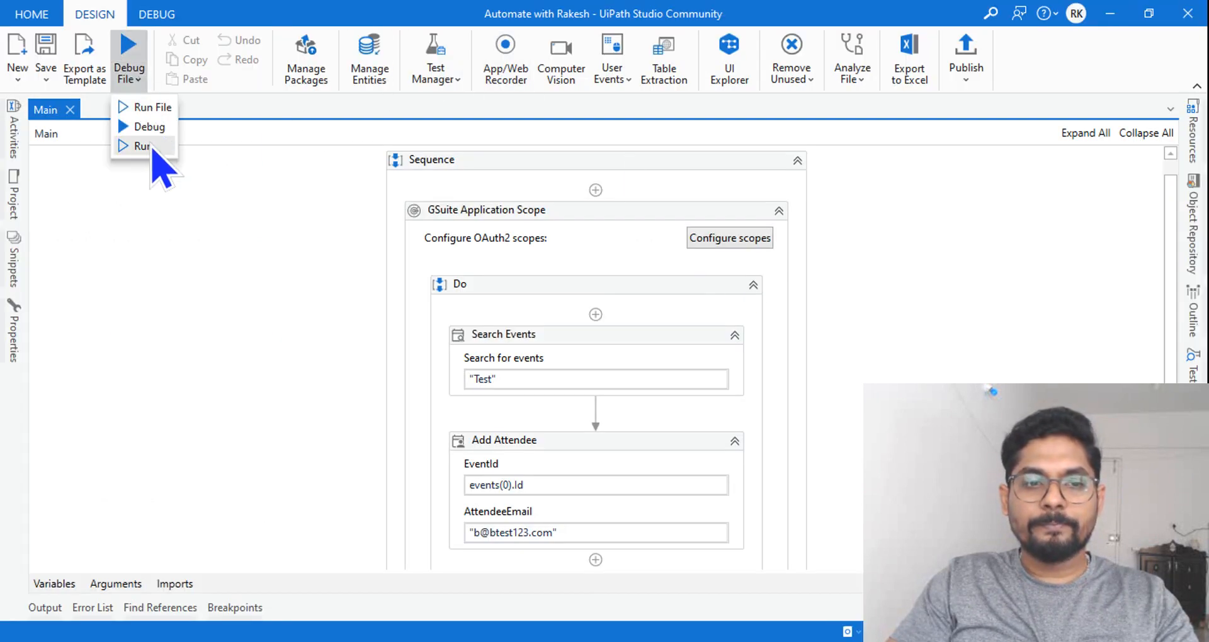
left_click(142, 147)
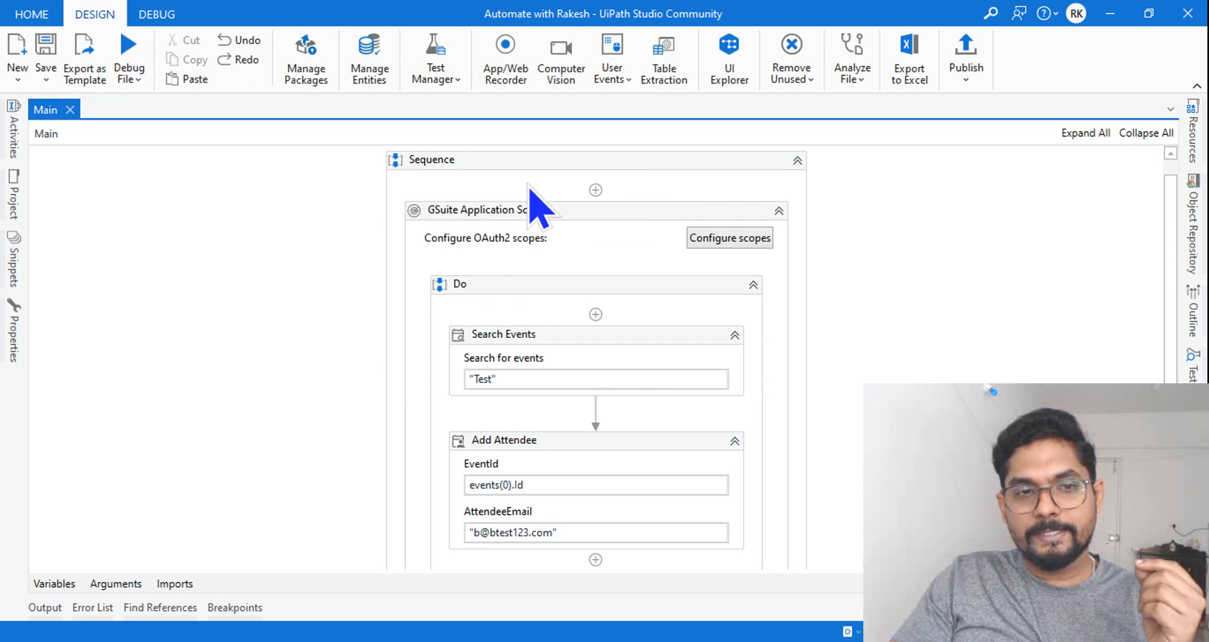
left_click(45, 607)
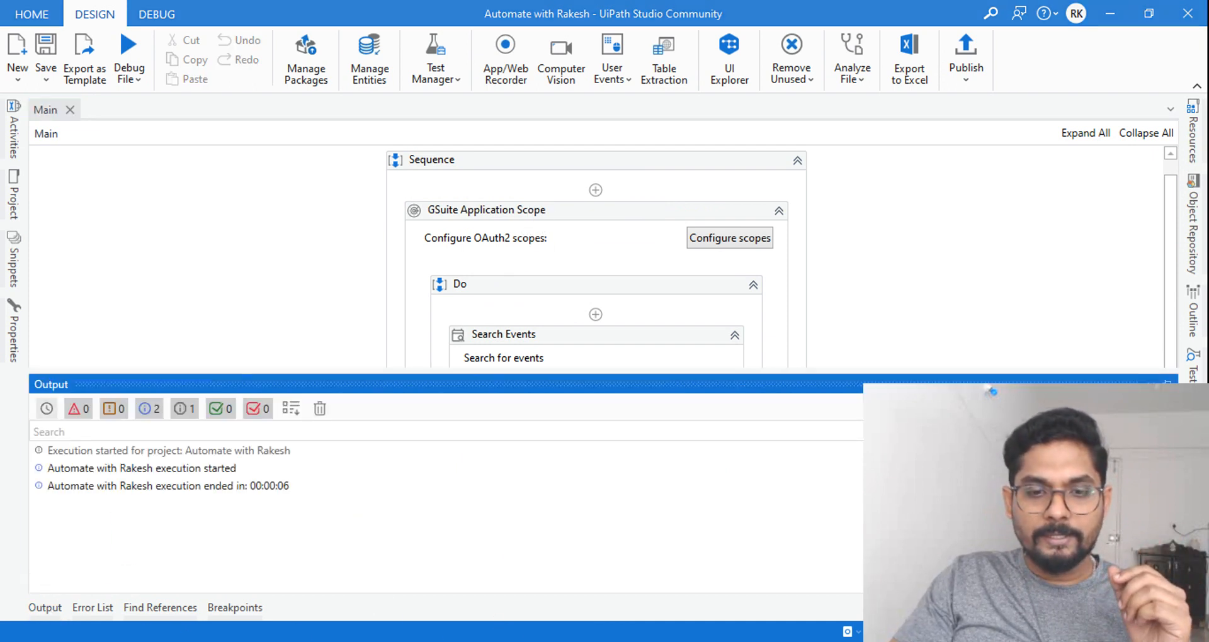
Switch to Google Calendar and reopen the Test event to examine the attendee in its guest list
left_click(403, 641)
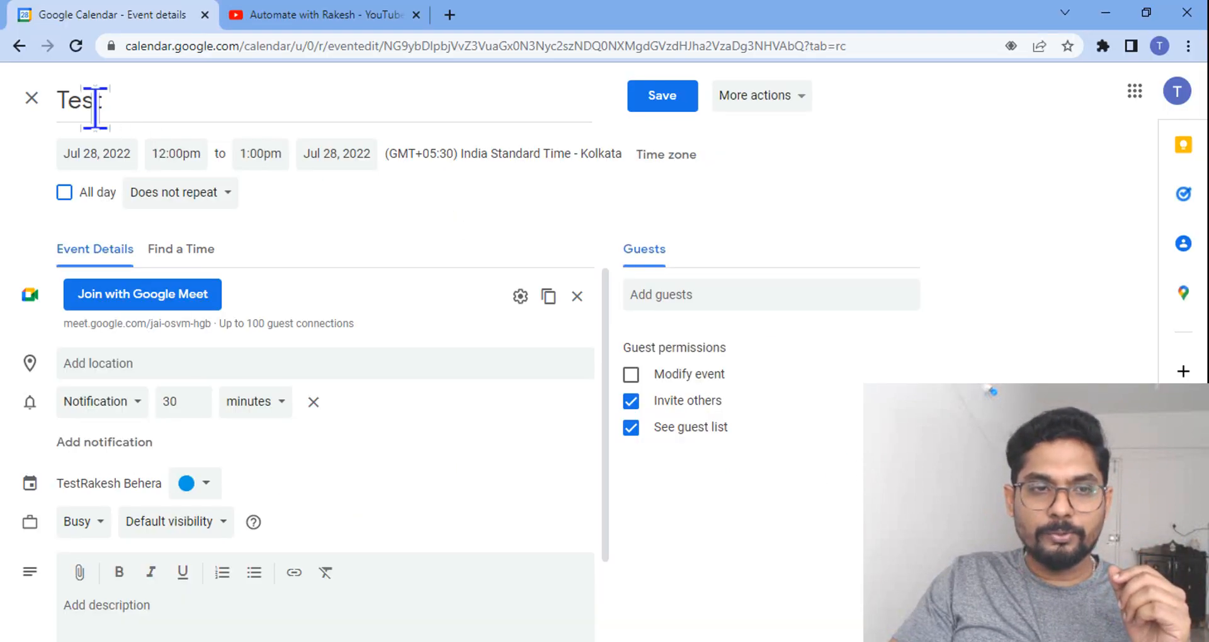
left_click(31, 98)
double_click(825, 482)
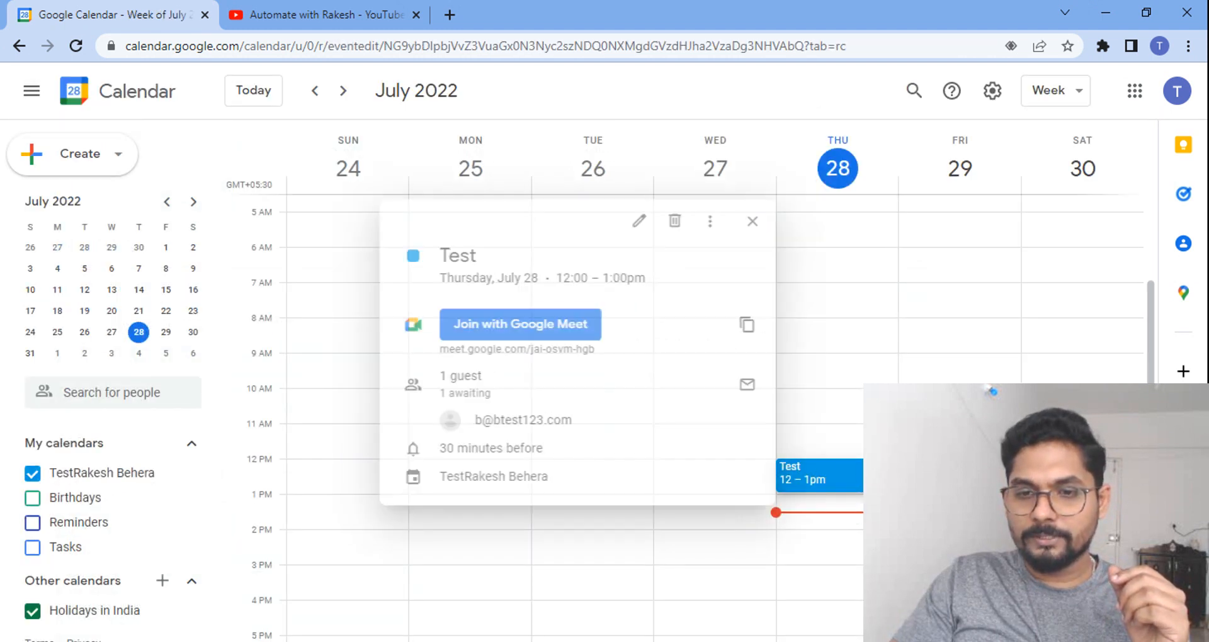
left_click_drag(658, 386, 796, 406)
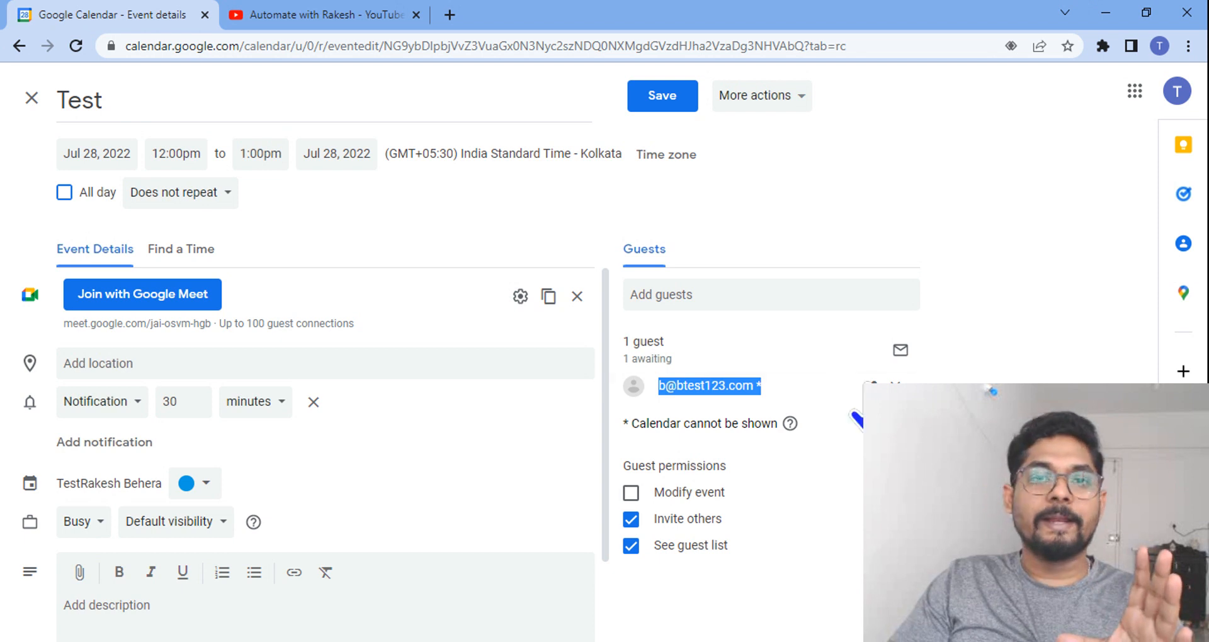
mouse_move(767, 403)
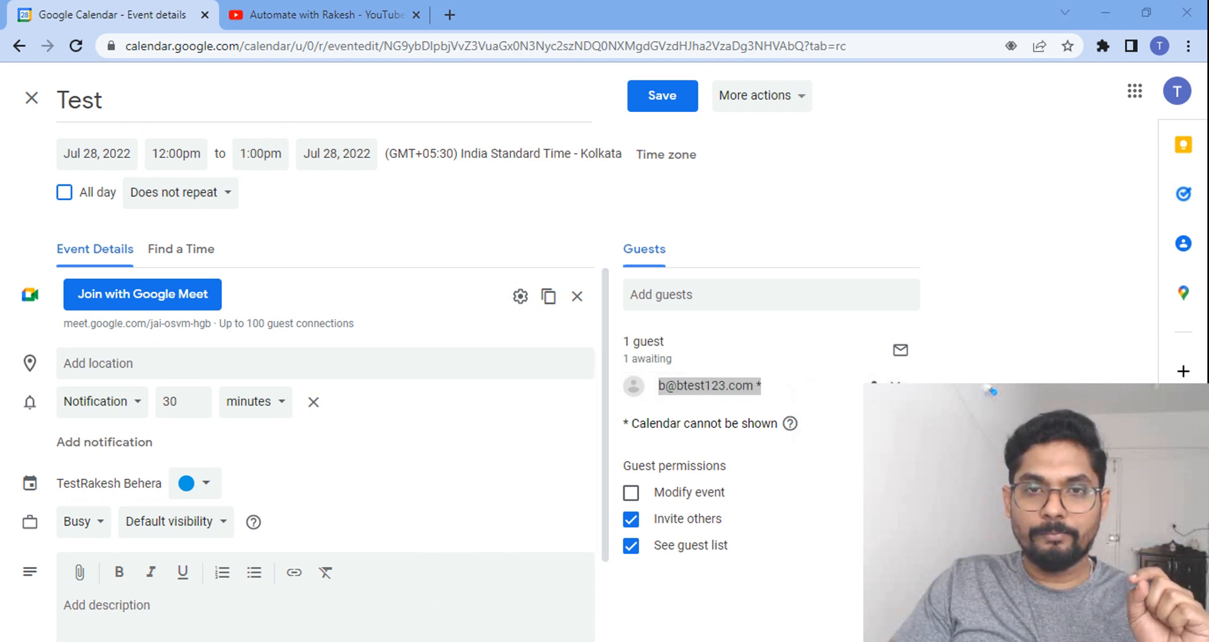
Review the Search Events and Add Attendee activities in UiPath Studio, then return to Google Calendar and close the Test event
key("alt+Tab")
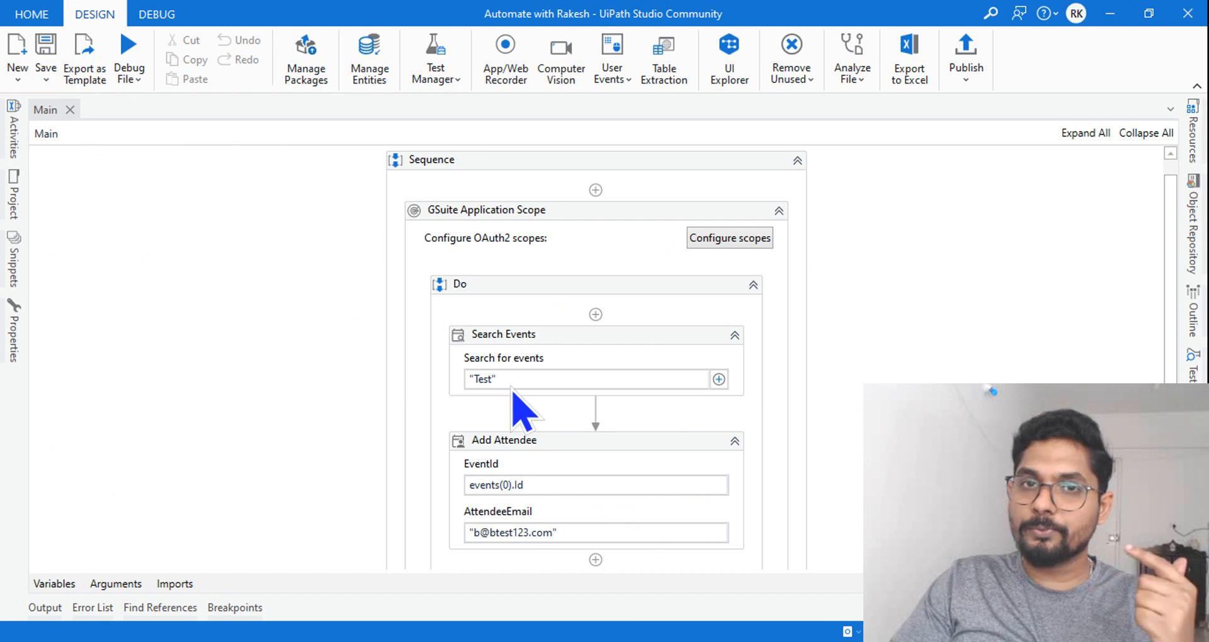
key("alt+Tab")
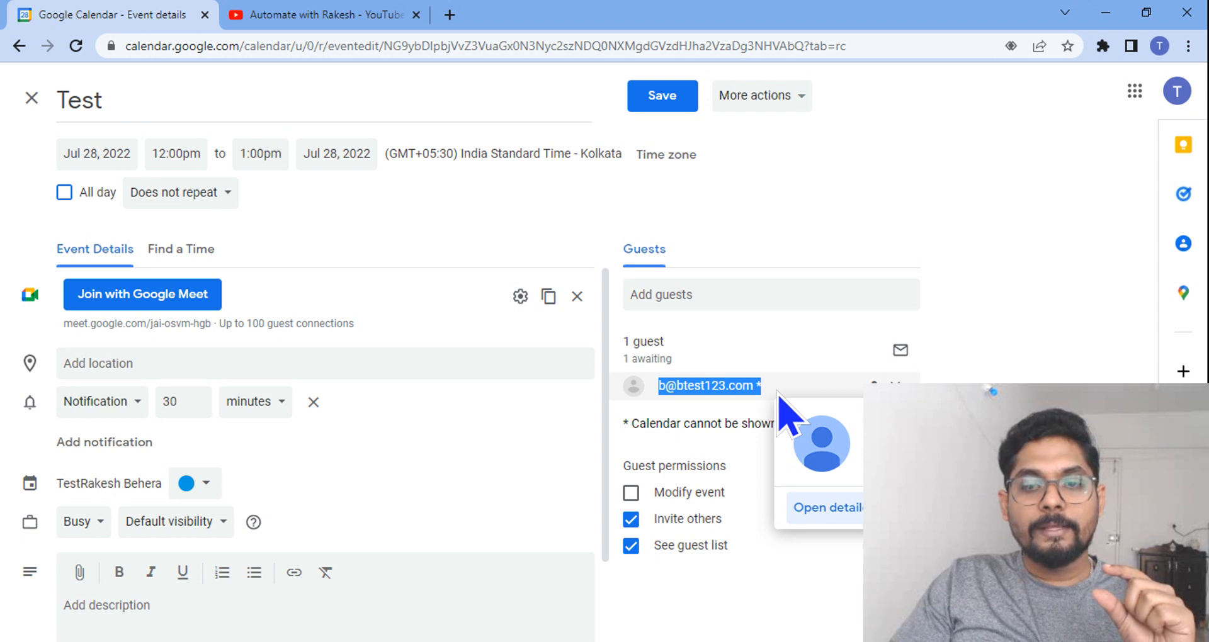
left_click(32, 98)
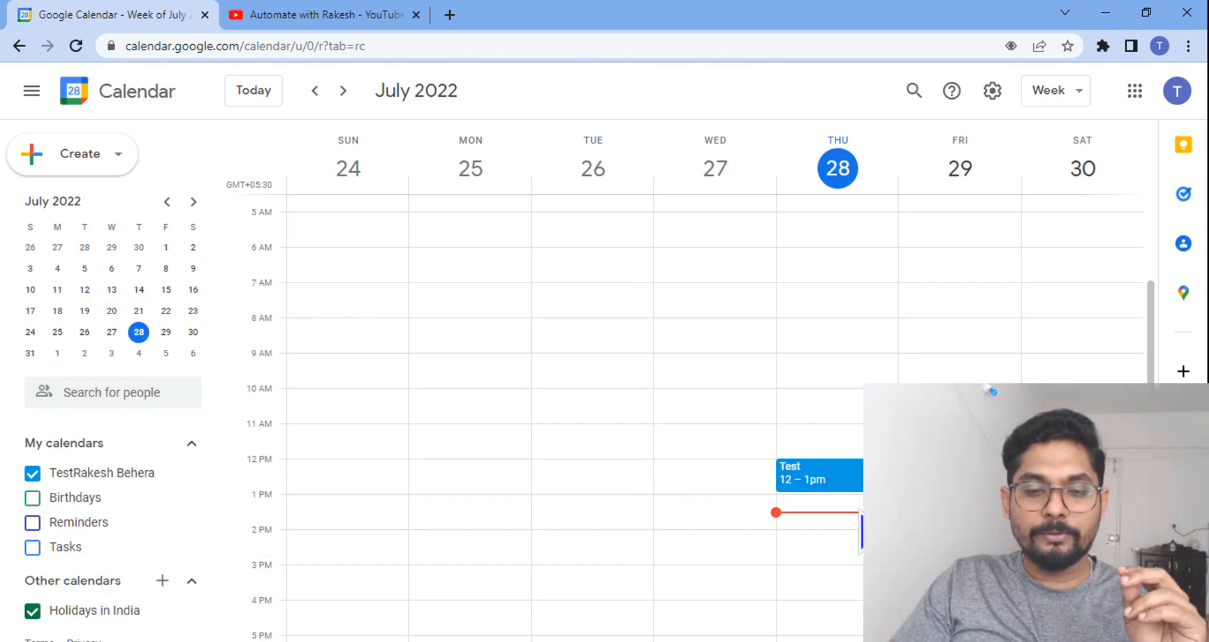
mouse_move(368, 641)
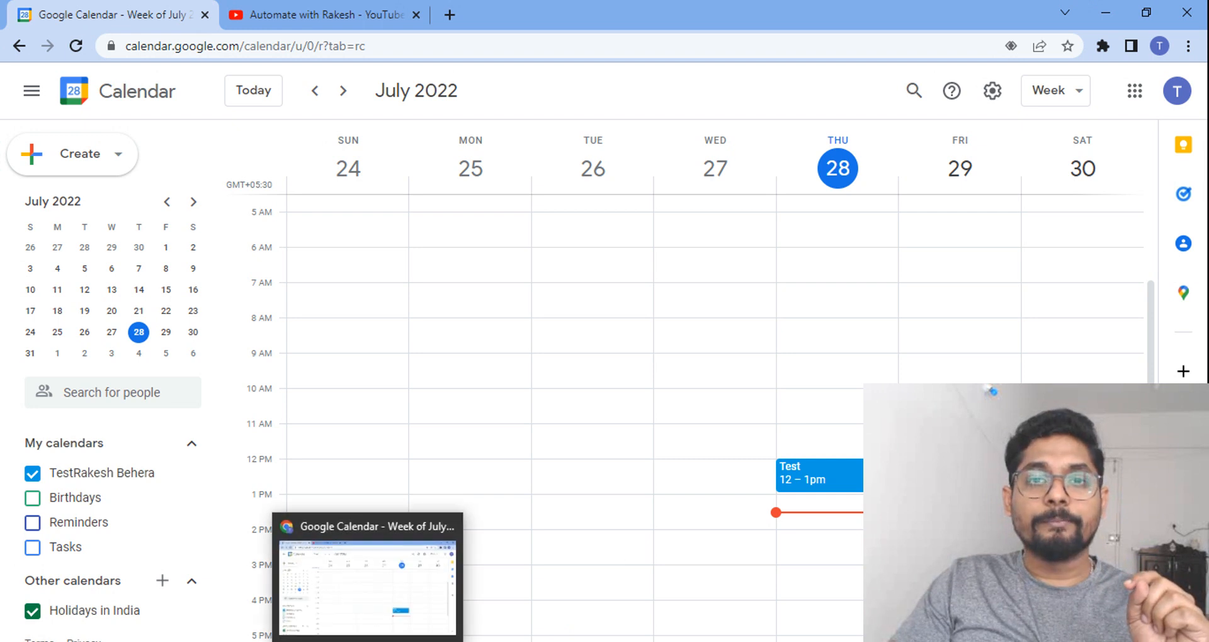